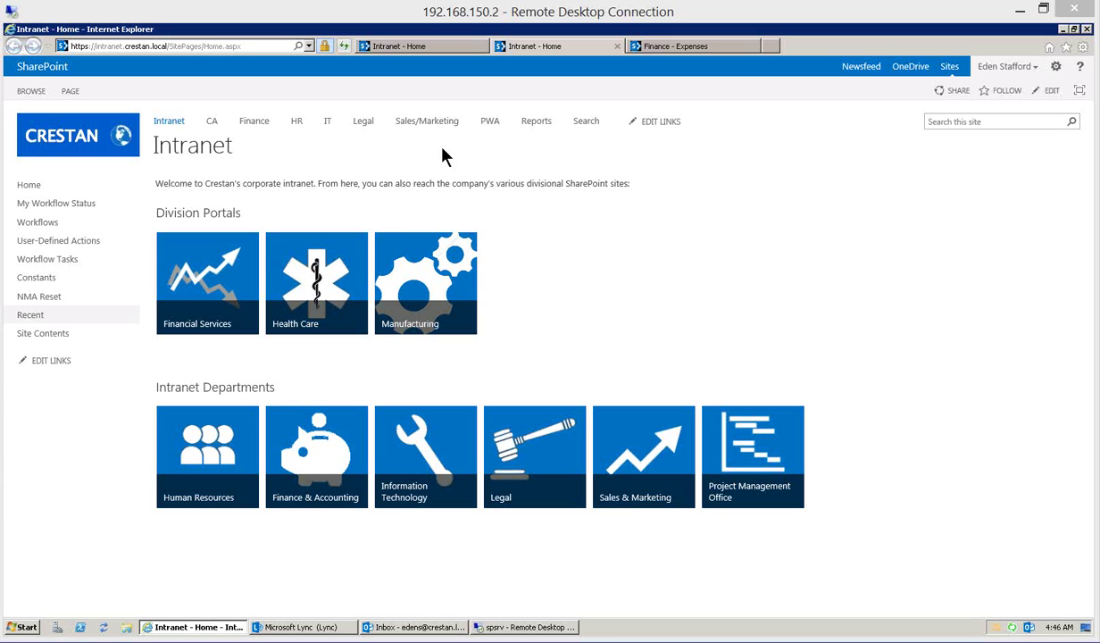
# Step: Go to the HR site from the intranet home and open its Leave requests page
pyautogui.click(297, 123)
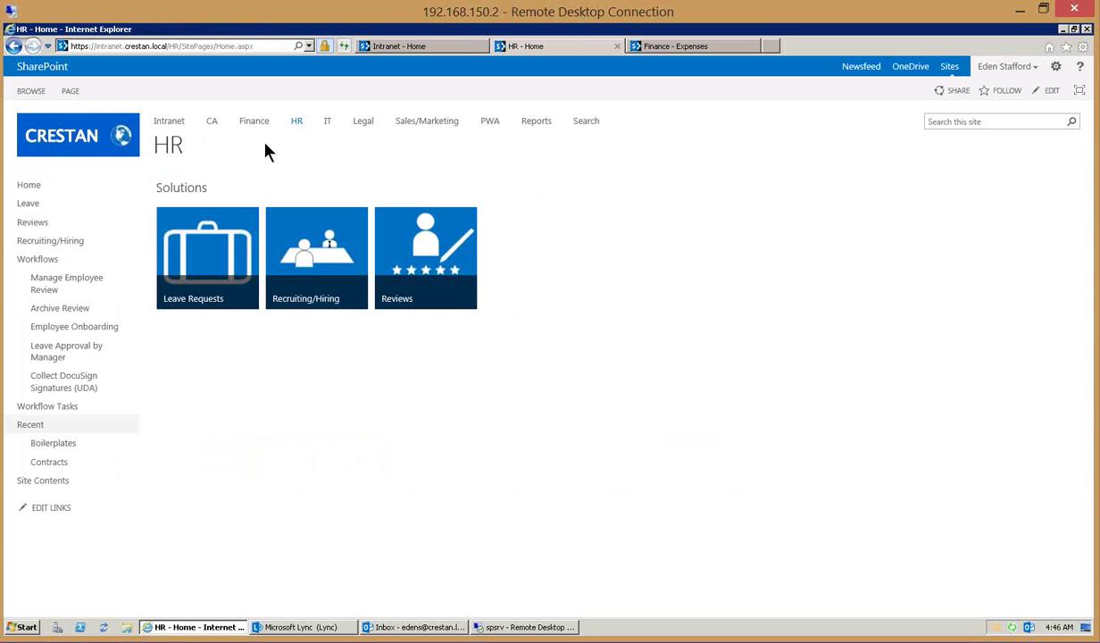
pyautogui.moveTo(192, 295)
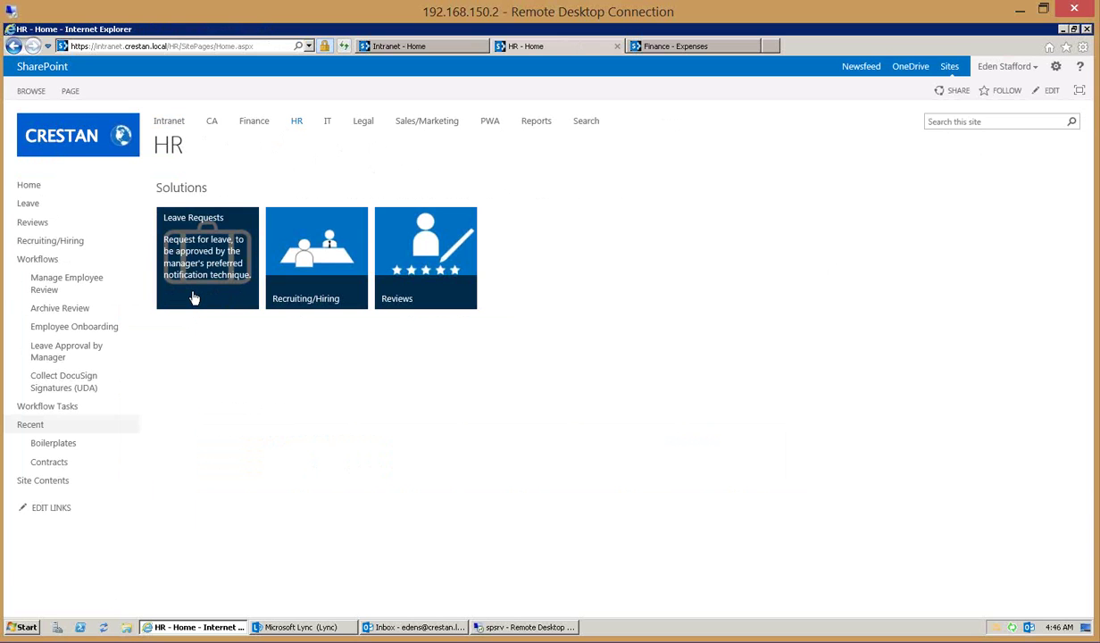
pyautogui.click(192, 296)
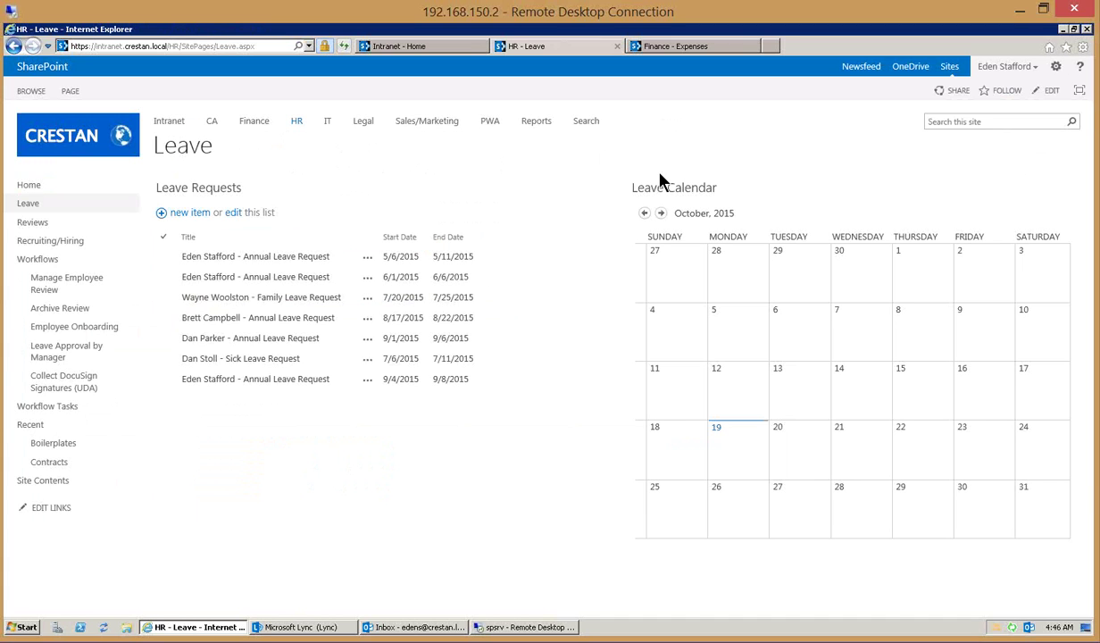
# Step: Start a new item in the Leave Requests list
pyautogui.click(264, 183)
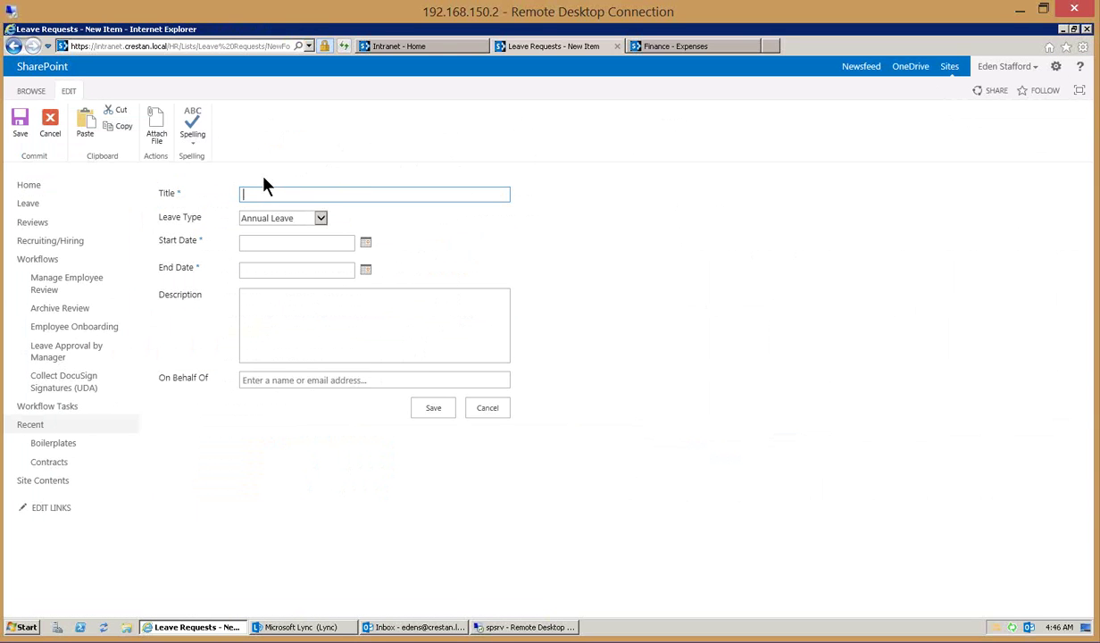
# Step: Save a 'Sick Day' request of type Sick Leave from 10/19/2015 to 10/26/2015
pyautogui.write('Sick Day')
pyautogui.press('Tab')
pyautogui.hotkey('alt', 'Down')
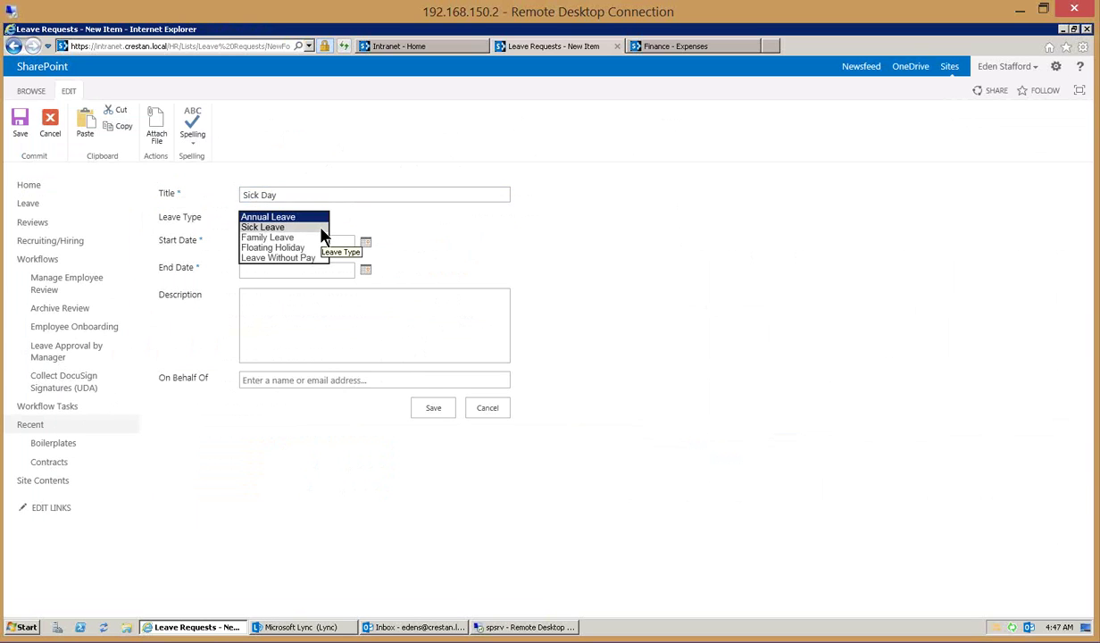
pyautogui.click(321, 228)
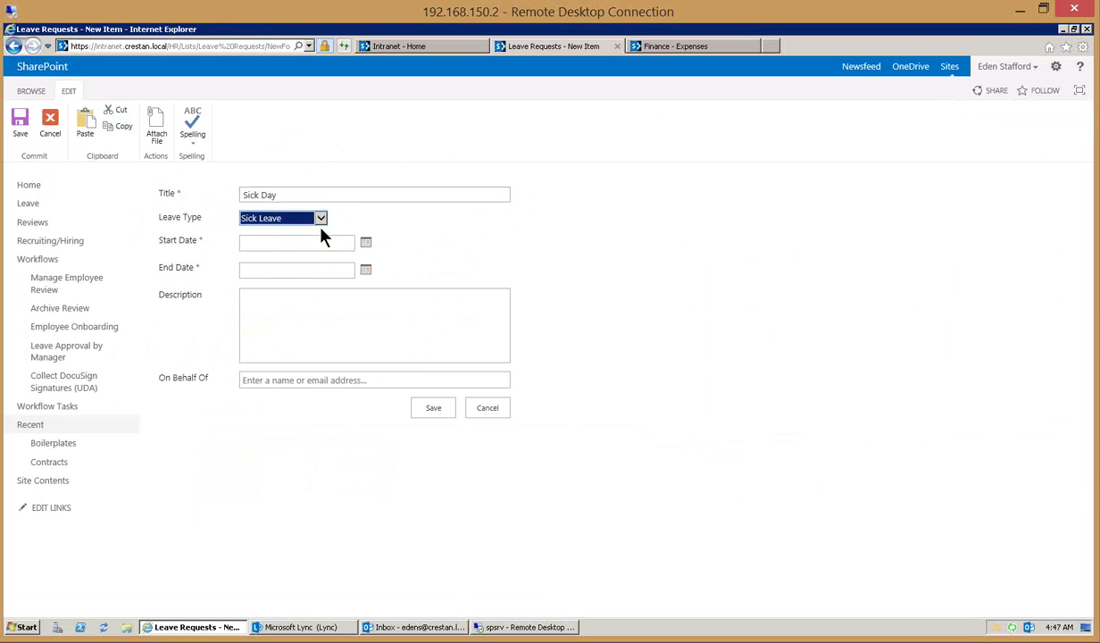
pyautogui.click(366, 243)
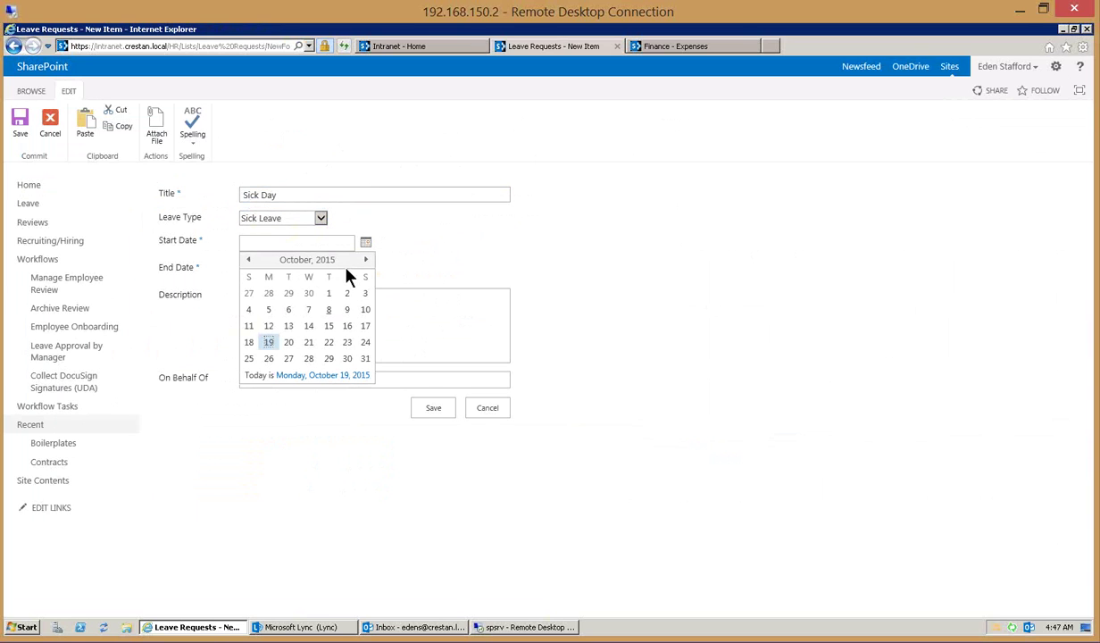
pyautogui.click(266, 343)
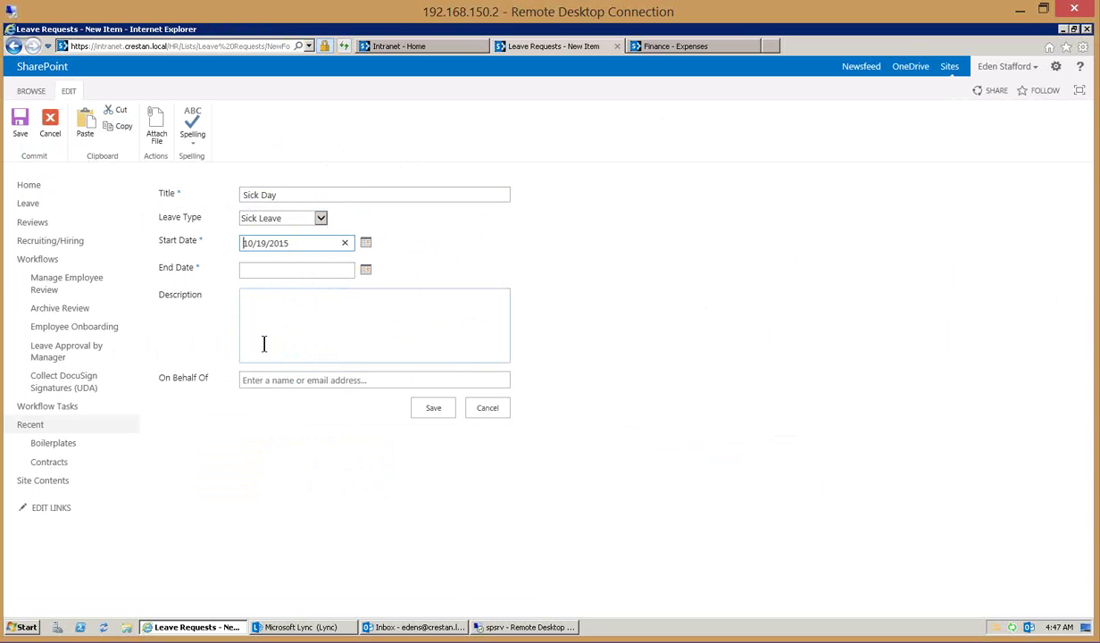
pyautogui.click(366, 270)
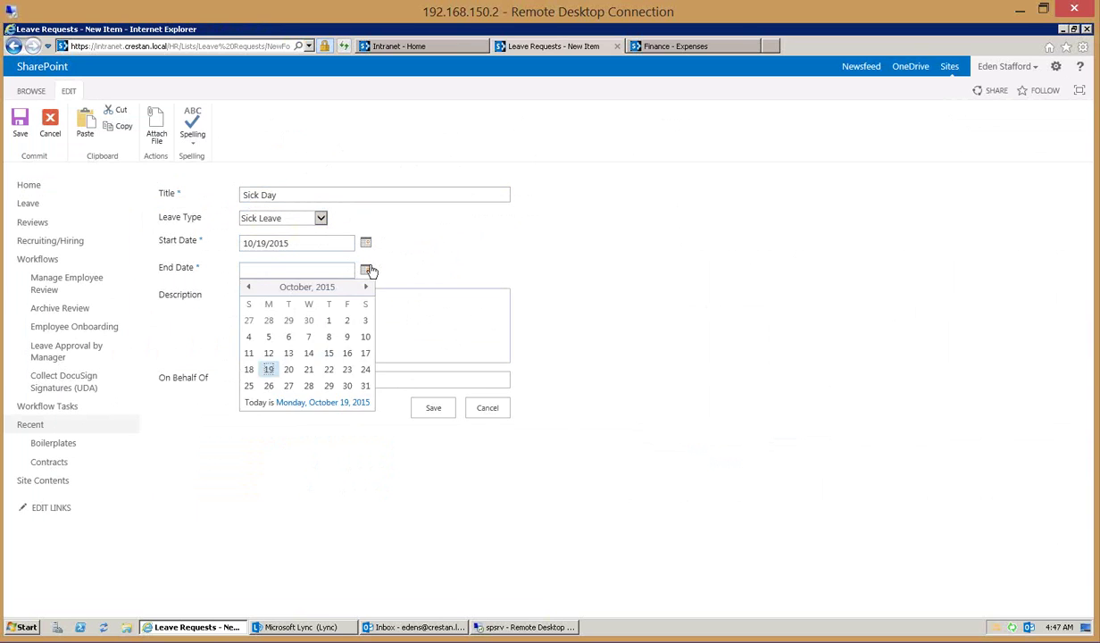
pyautogui.click(269, 385)
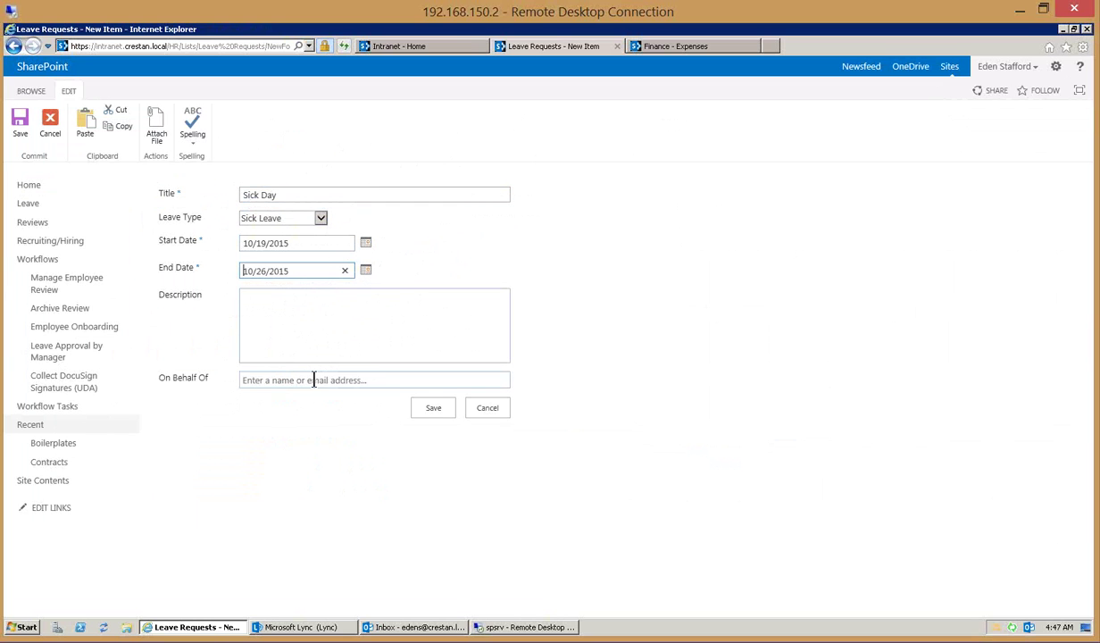
pyautogui.click(433, 411)
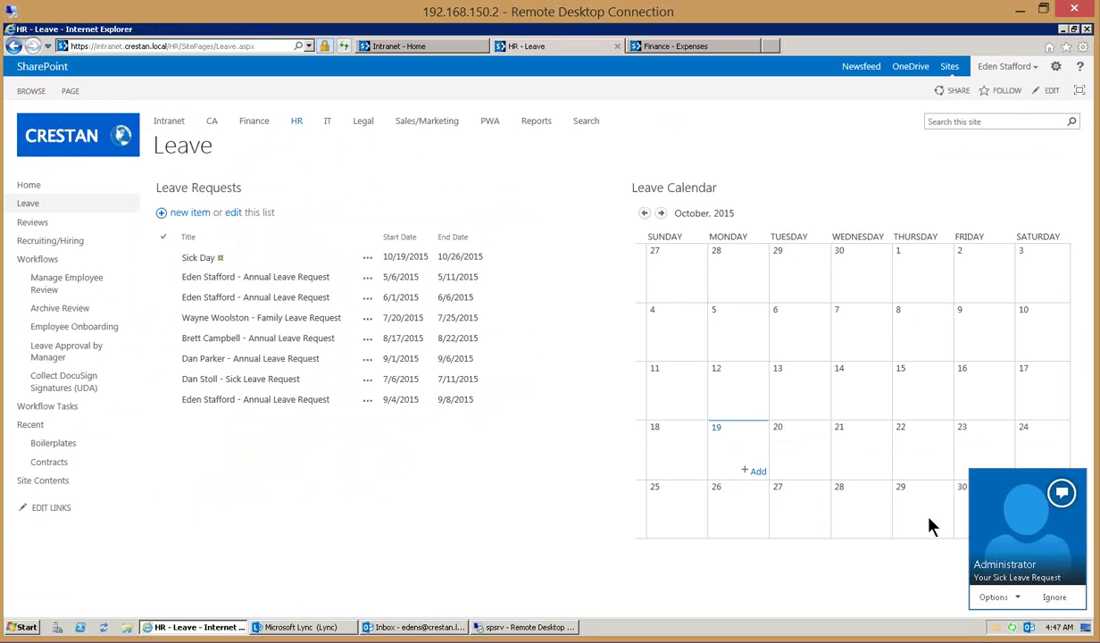
# Step: Read the Lync confirmation of the Sick Leave request and minimize that conversation
pyautogui.click(1013, 539)
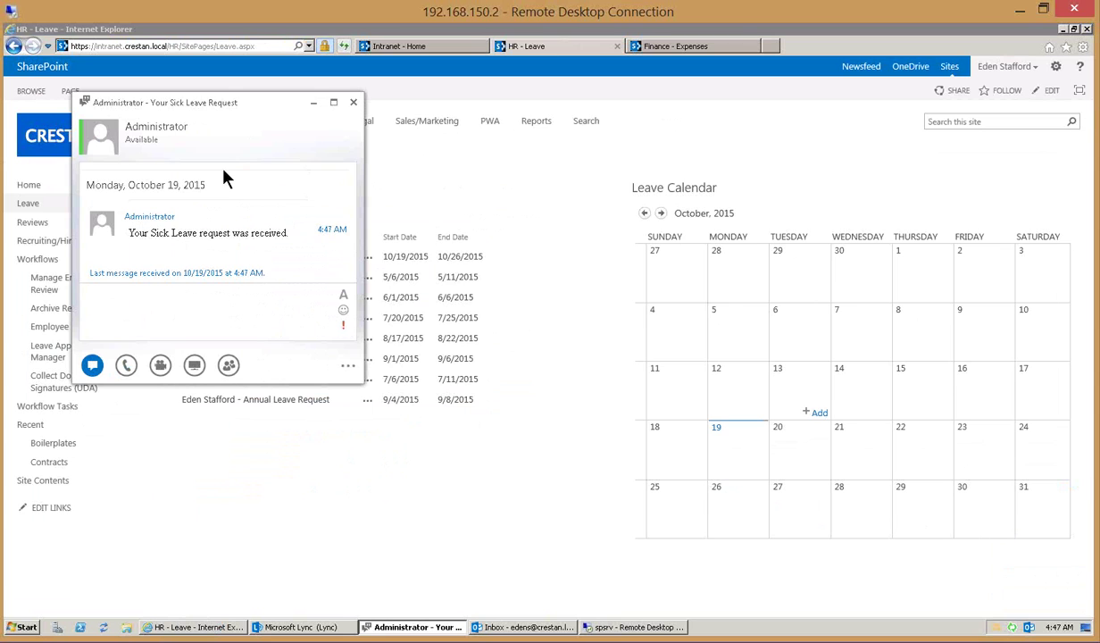
pyautogui.moveTo(98, 131)
pyautogui.click(314, 103)
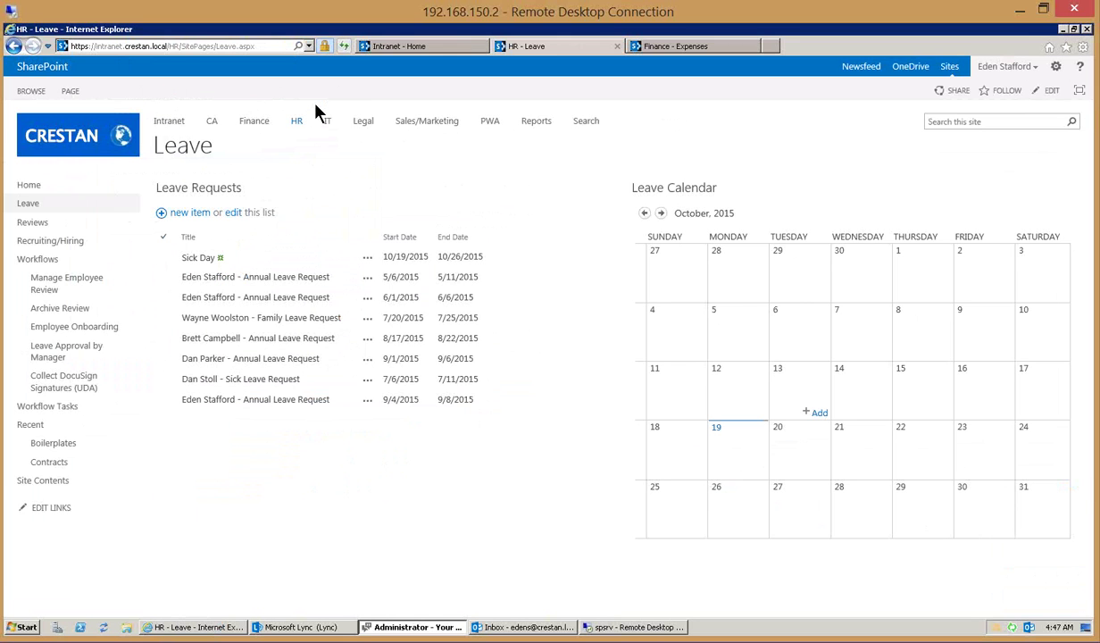
# Step: In the remote session's Outlook, open the Approve Sick Leave Request email full-size and start a Reply All
pyautogui.click(600, 629)
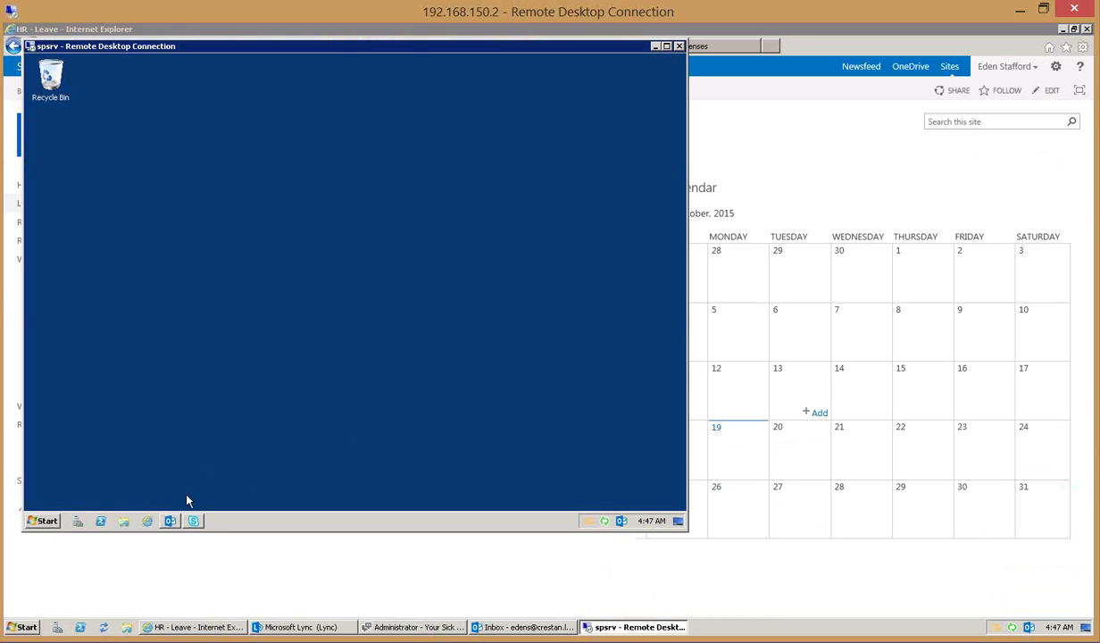
pyautogui.click(170, 521)
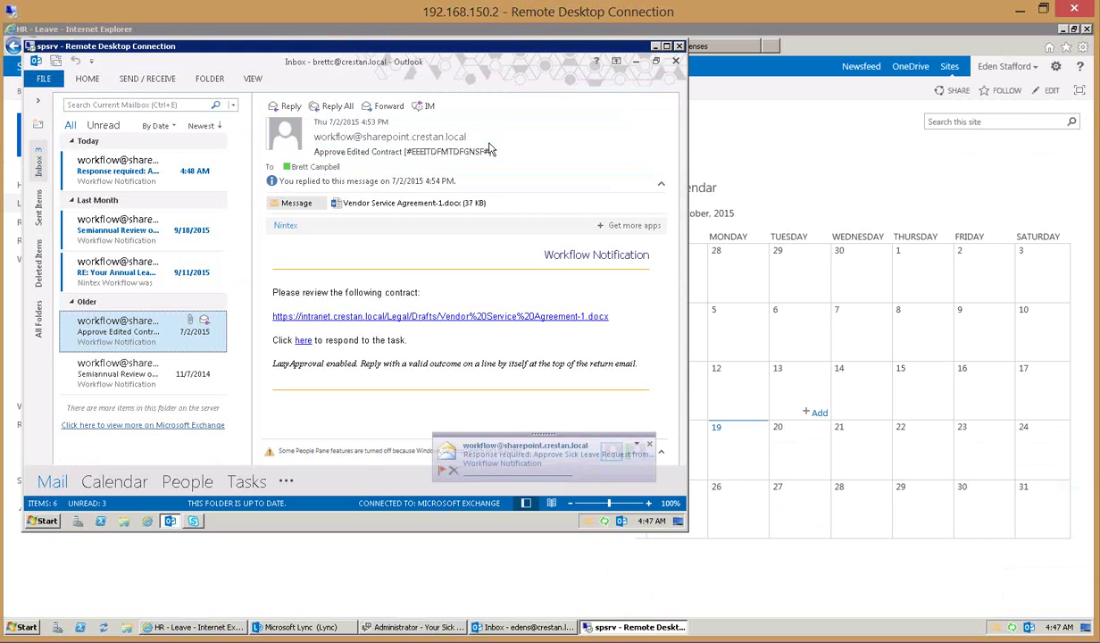
pyautogui.click(523, 464)
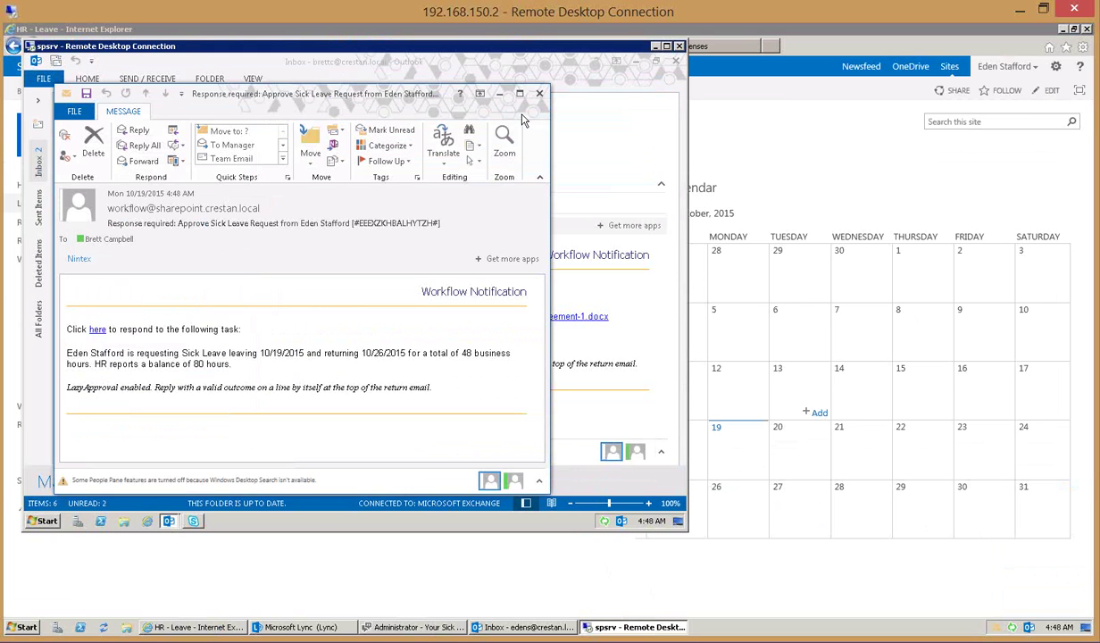
pyautogui.click(520, 94)
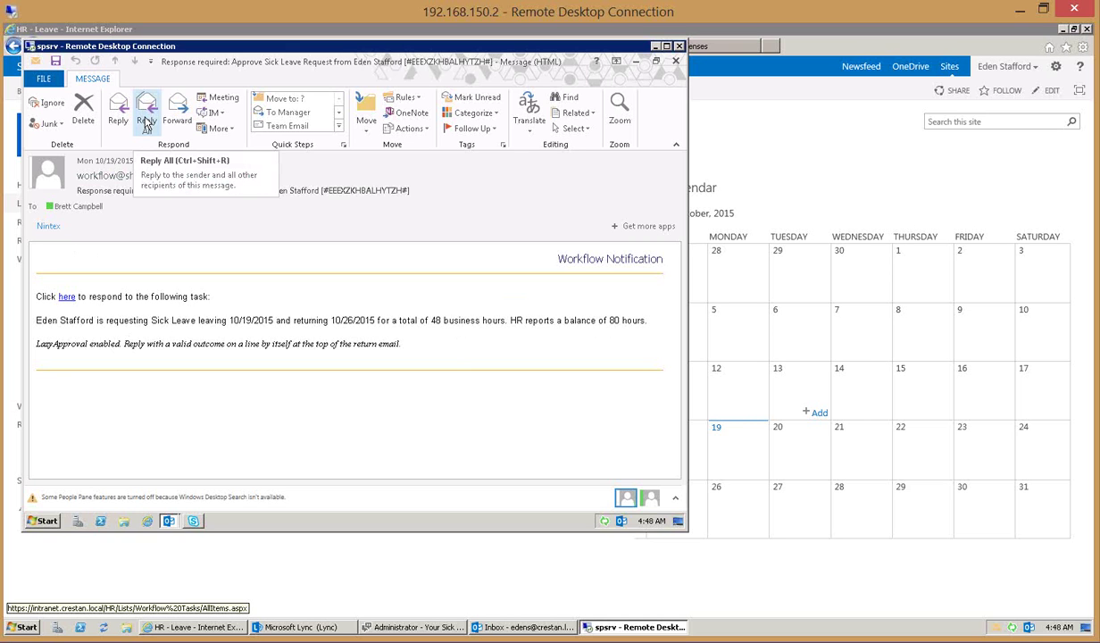
pyautogui.click(146, 122)
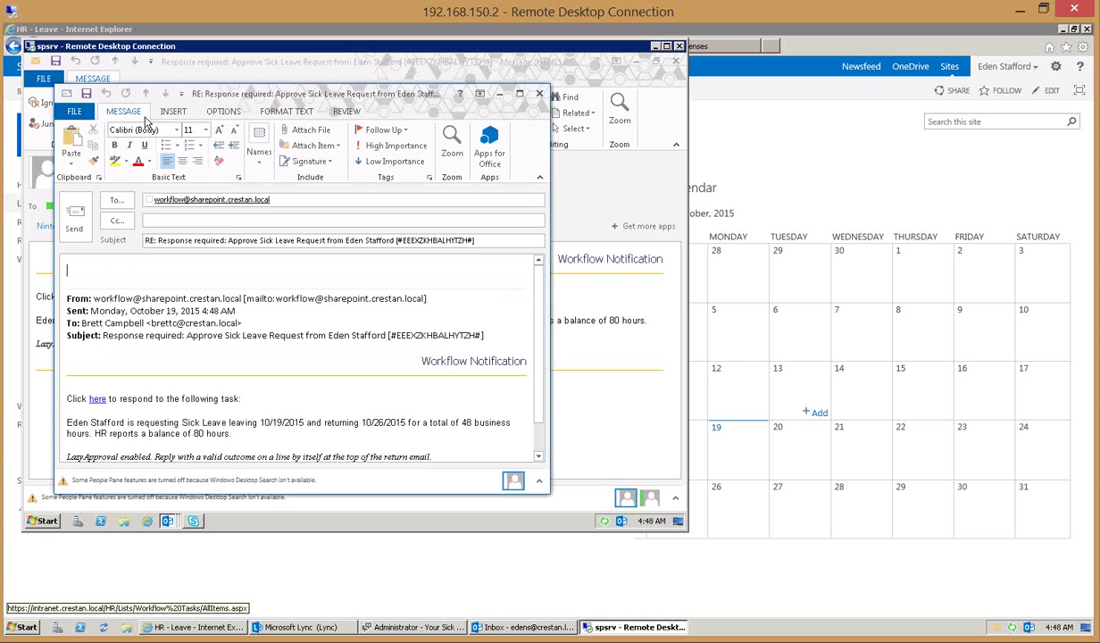
# Step: Send the reply 'approved' and minimize the remote session to return to the Leave page
pyautogui.write('approved')
pyautogui.click(85, 211)
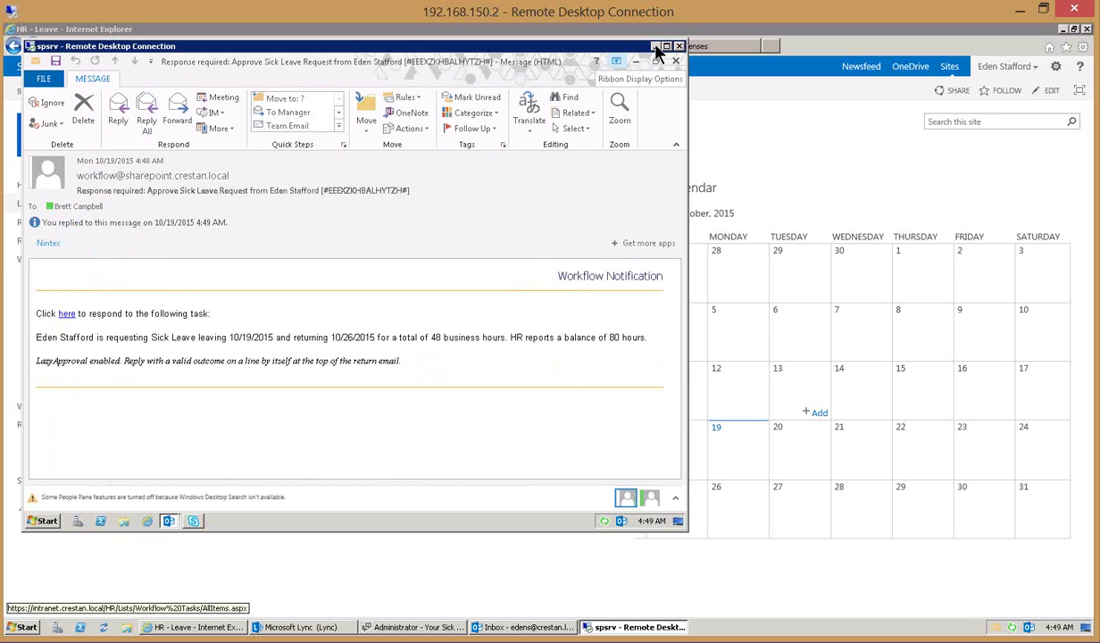
pyautogui.click(655, 47)
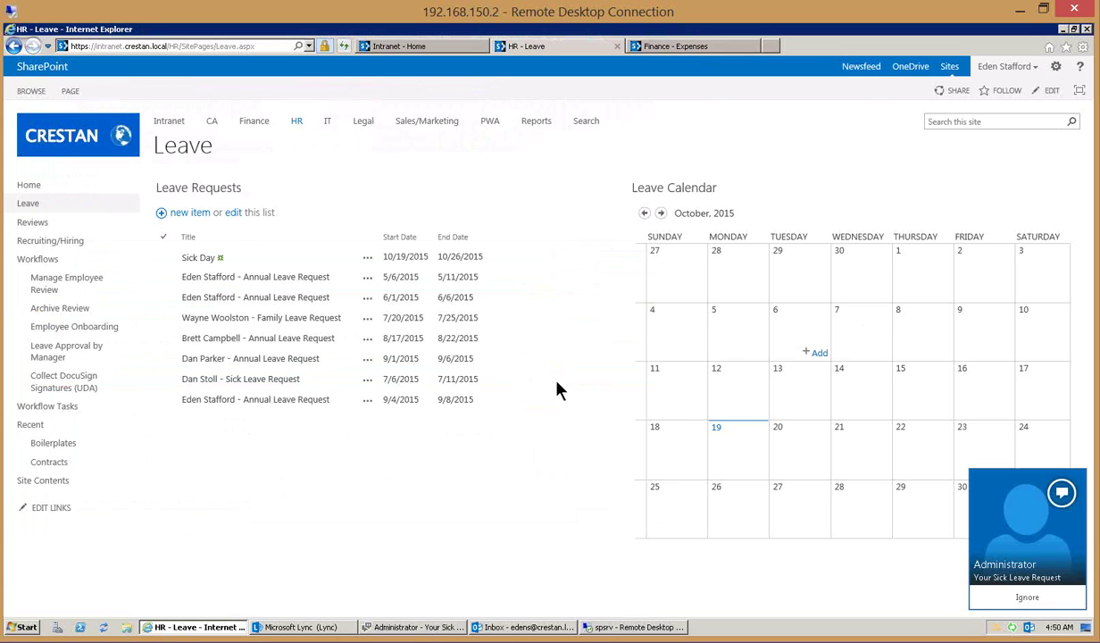
# Step: Read the new Lync message, minimize it, and refresh the Leave page to show October 19–26
pyautogui.click(1023, 552)
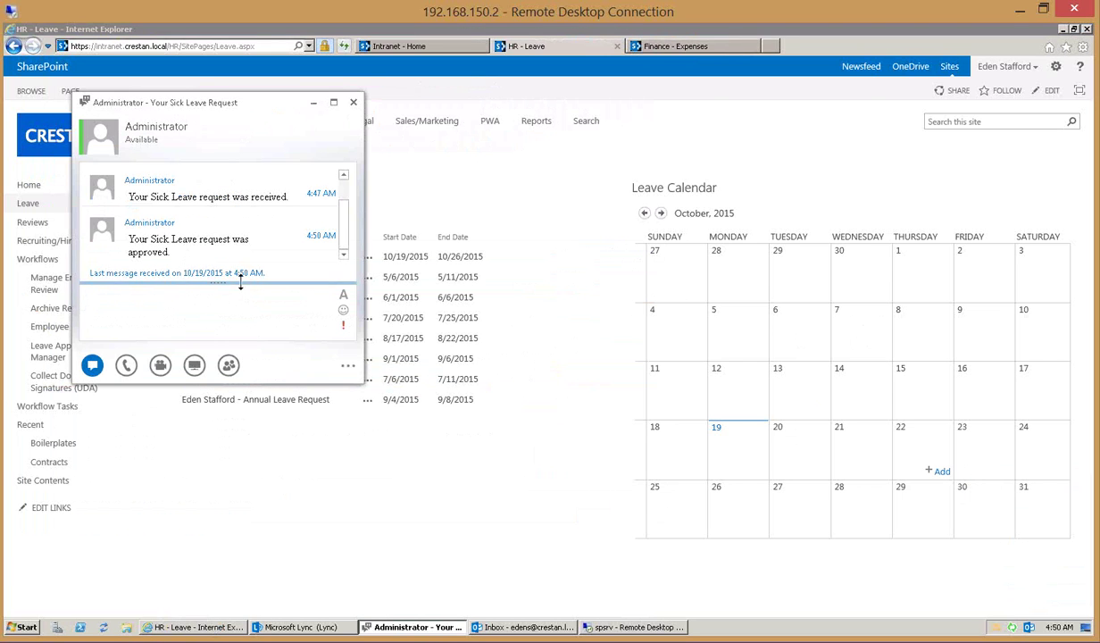
pyautogui.click(314, 104)
pyautogui.click(345, 47)
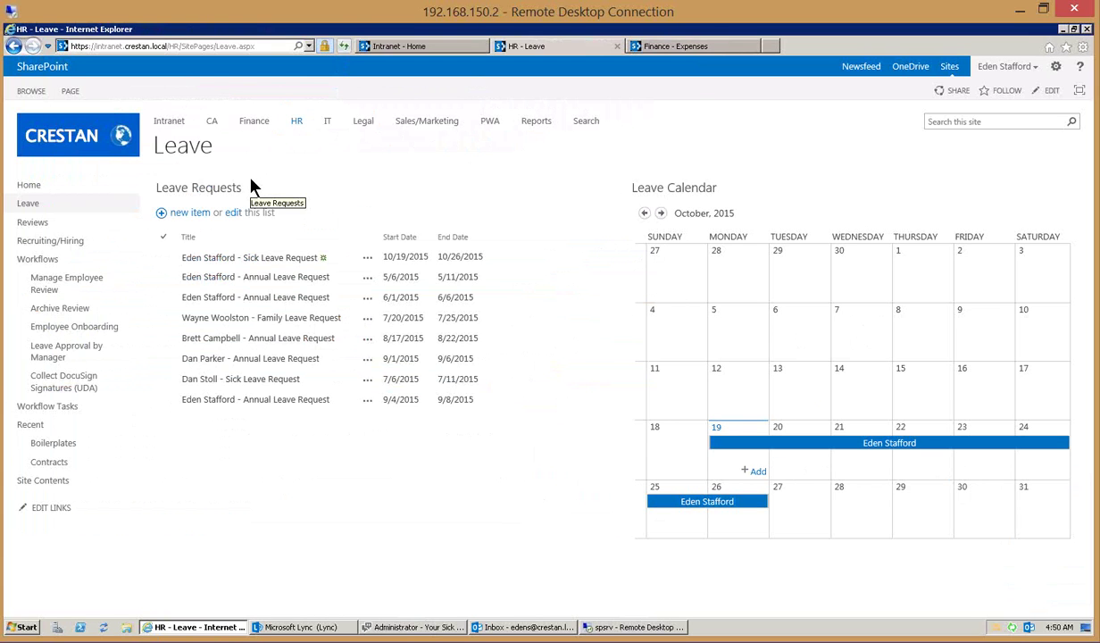
# Step: From the Leave Requests LIST ribbon, open Manage Workflows with Nintex Workflow and edit Leave Approval by Manager
pyautogui.click(217, 189)
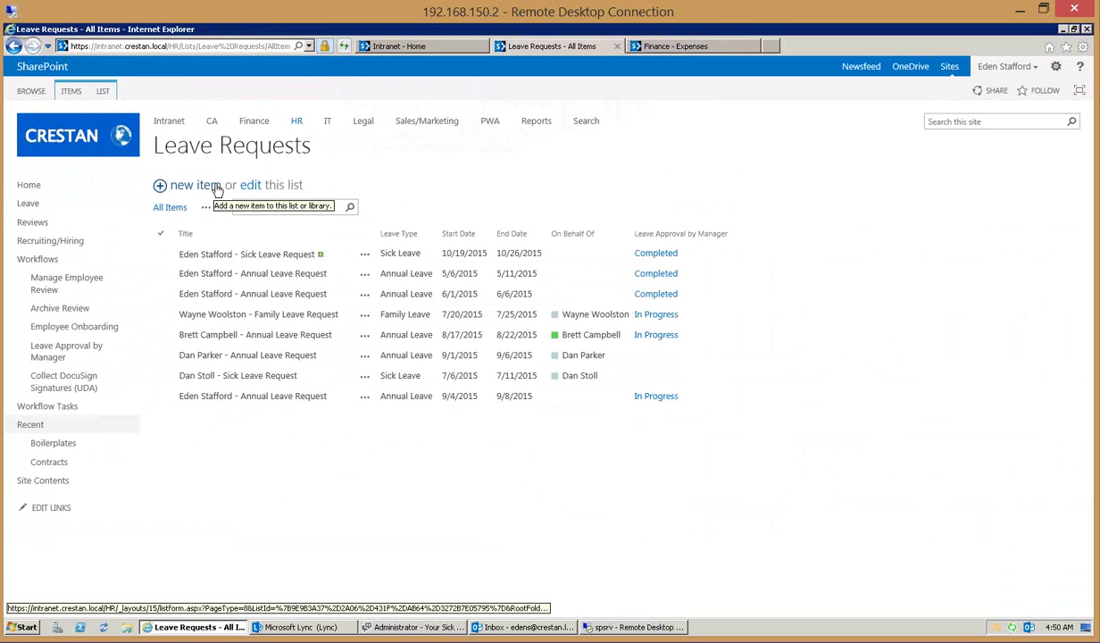
pyautogui.click(104, 92)
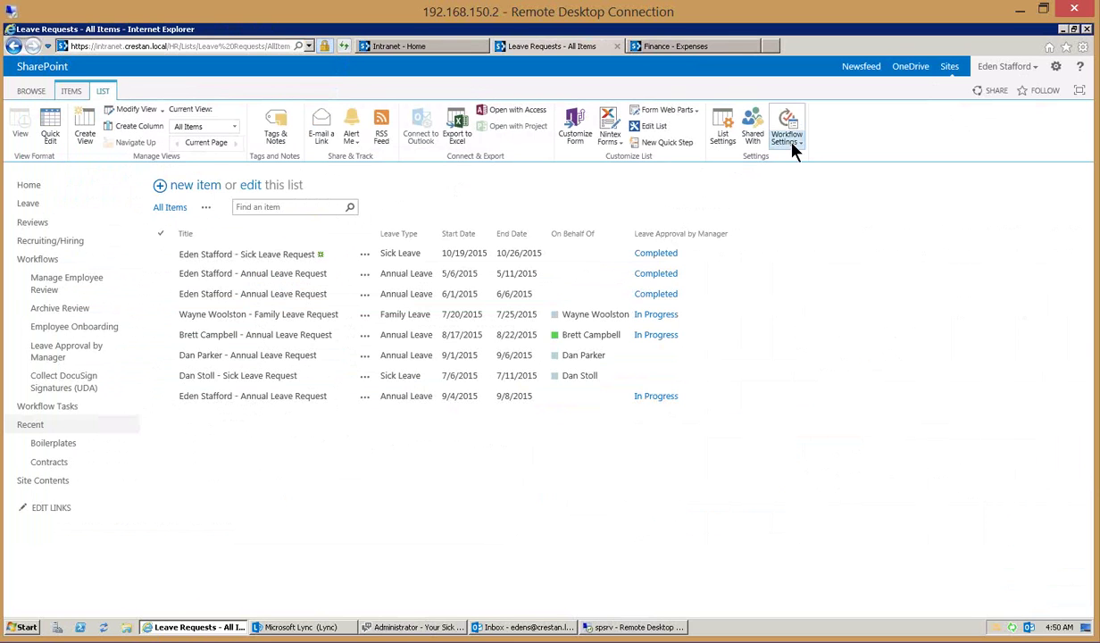
pyautogui.click(792, 144)
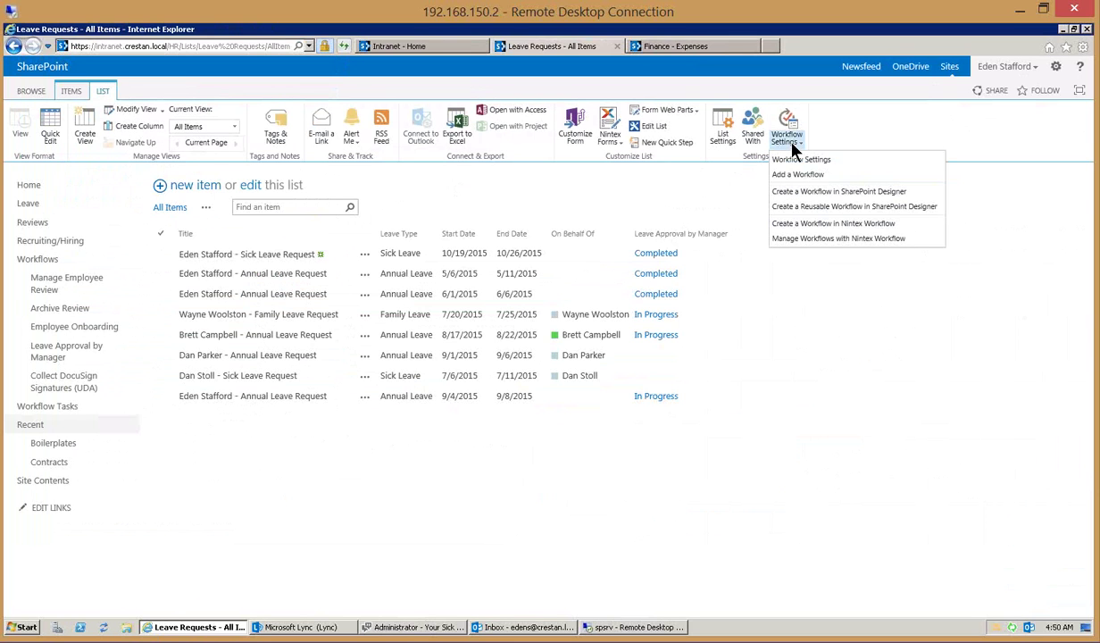
pyautogui.click(808, 239)
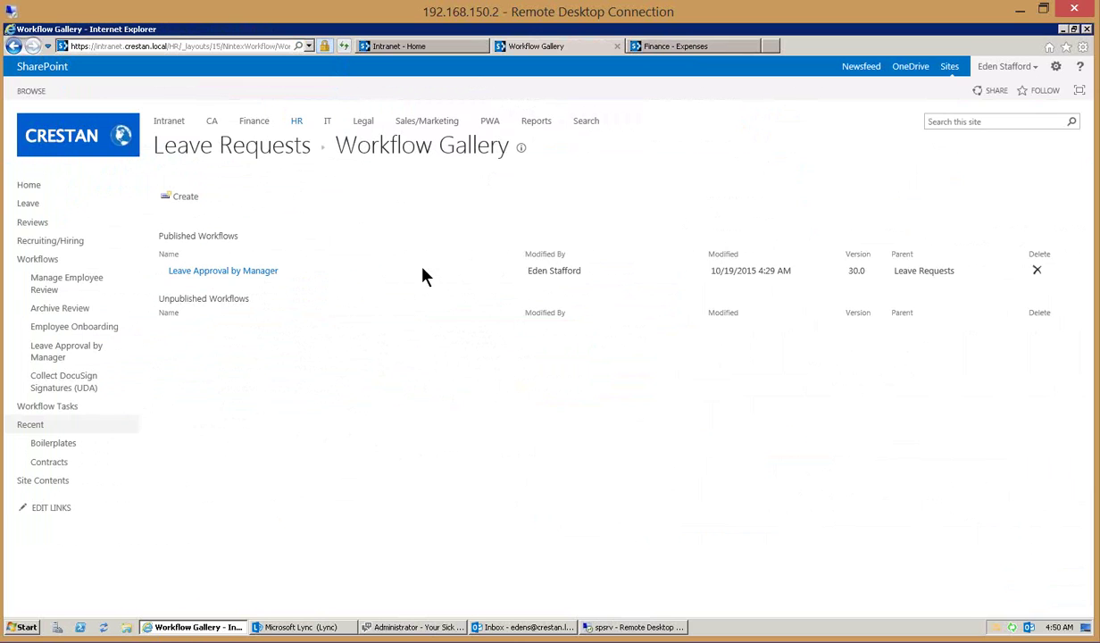
pyautogui.click(264, 272)
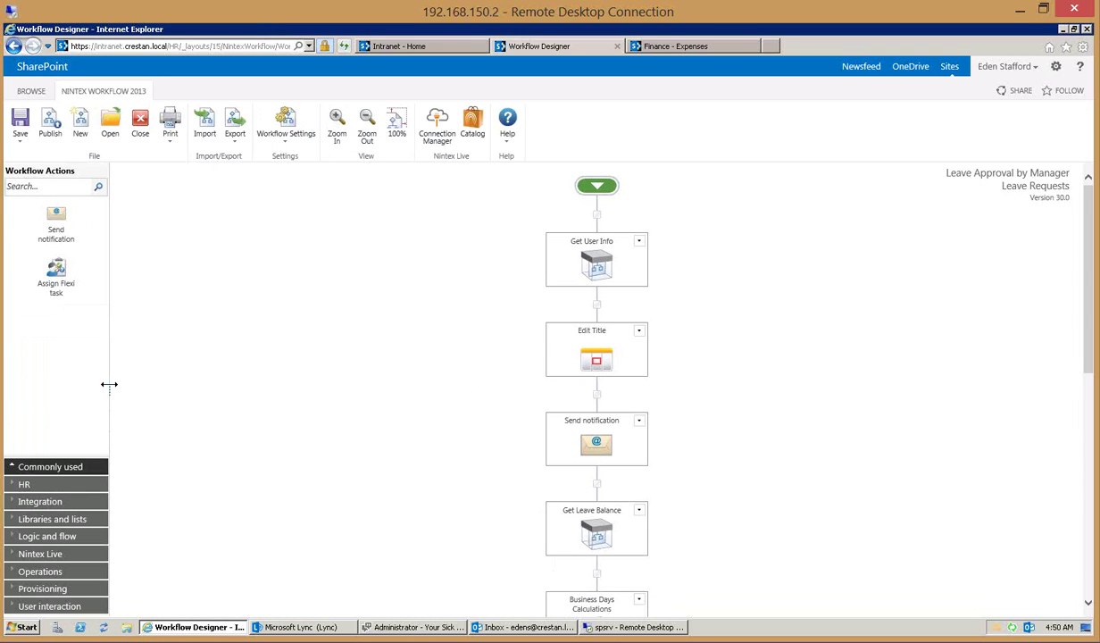
# Step: Widen the actions pane and open Configure for the Send notification action
pyautogui.moveTo(110, 384); pyautogui.dragTo(248, 390)
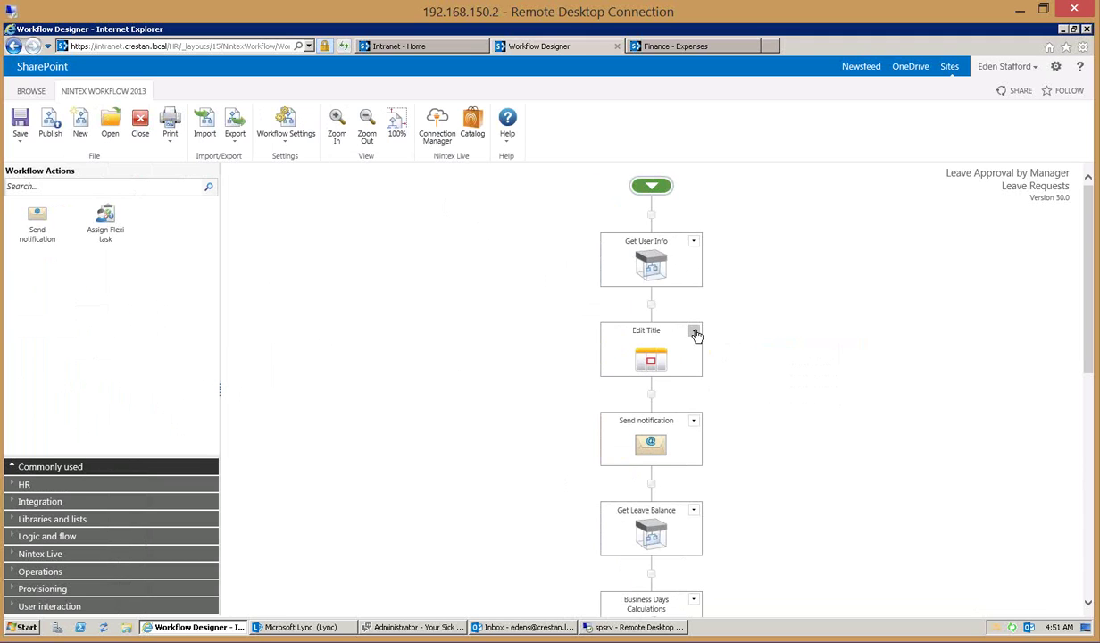
pyautogui.click(694, 421)
pyautogui.click(679, 441)
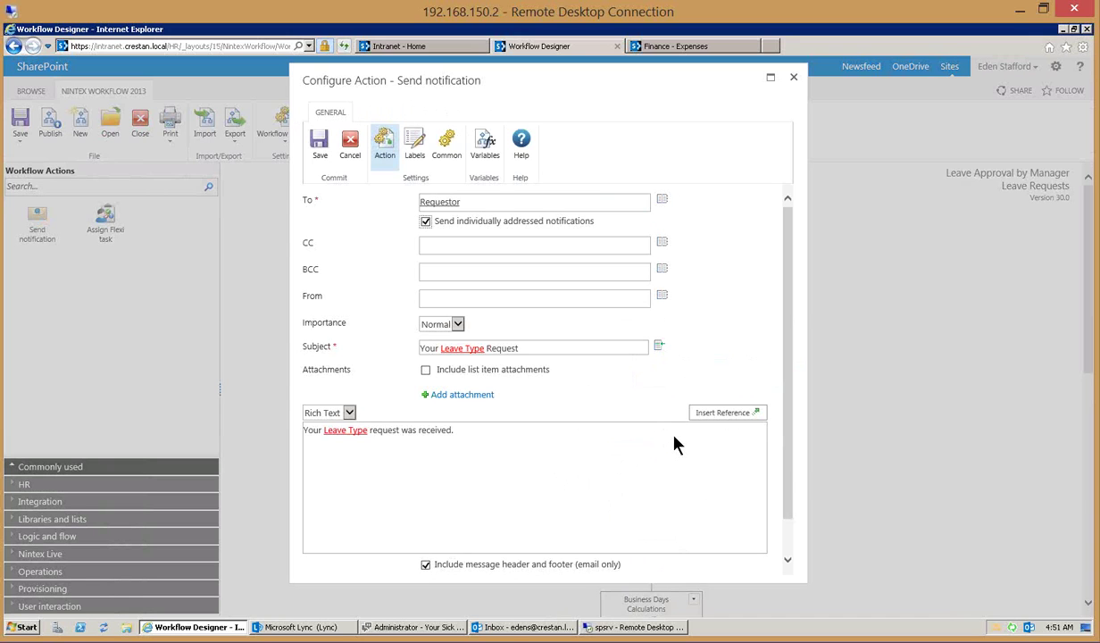
# Step: Check the Lookup recipients in the To people picker, then close it unchanged
pyautogui.click(663, 202)
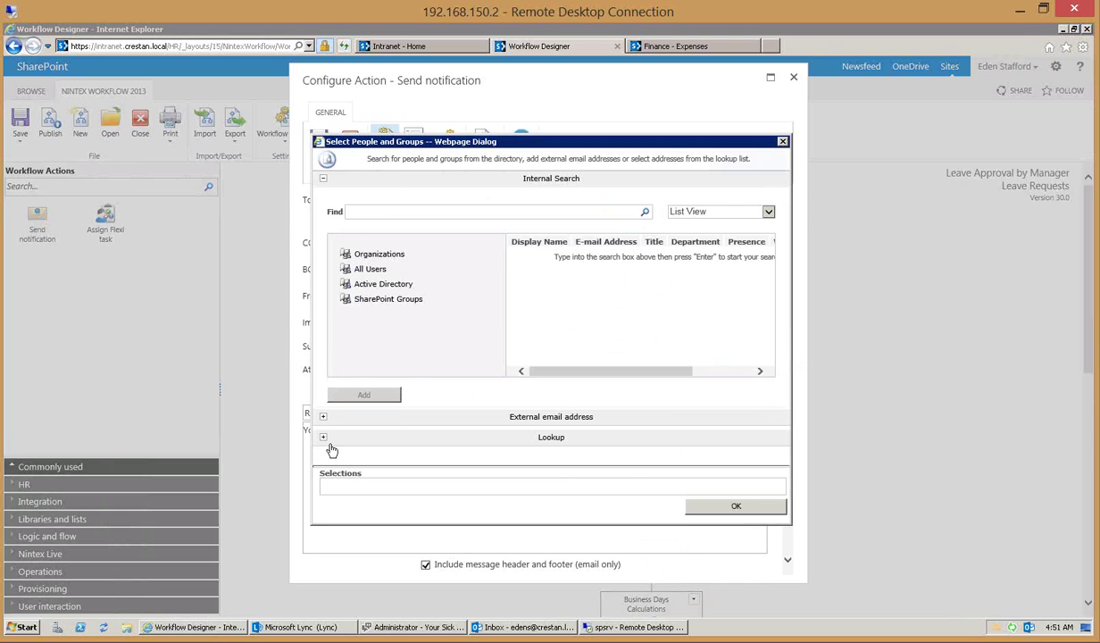
pyautogui.click(325, 438)
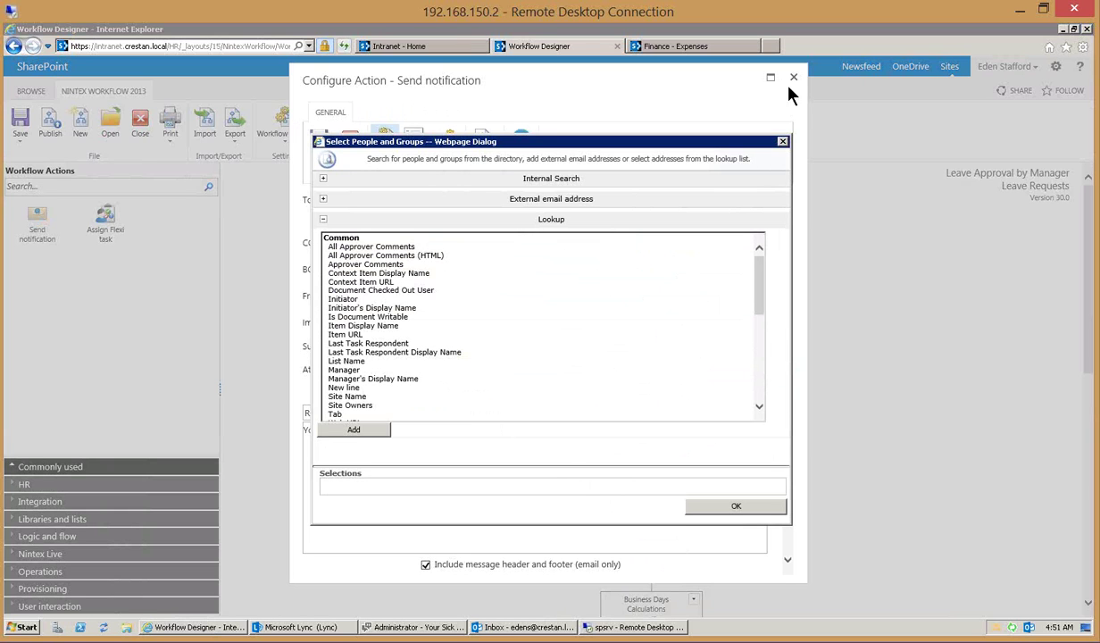
pyautogui.click(782, 144)
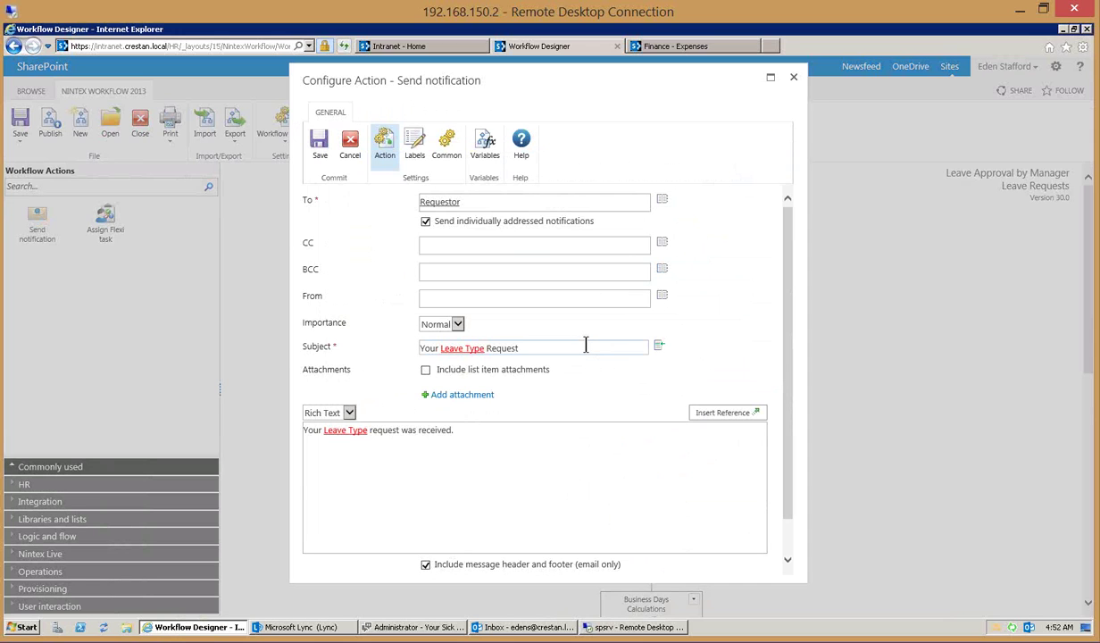
# Step: Insert the Item Properties Start Date reference after 'received.' and close the notification settings
pyautogui.click(503, 435)
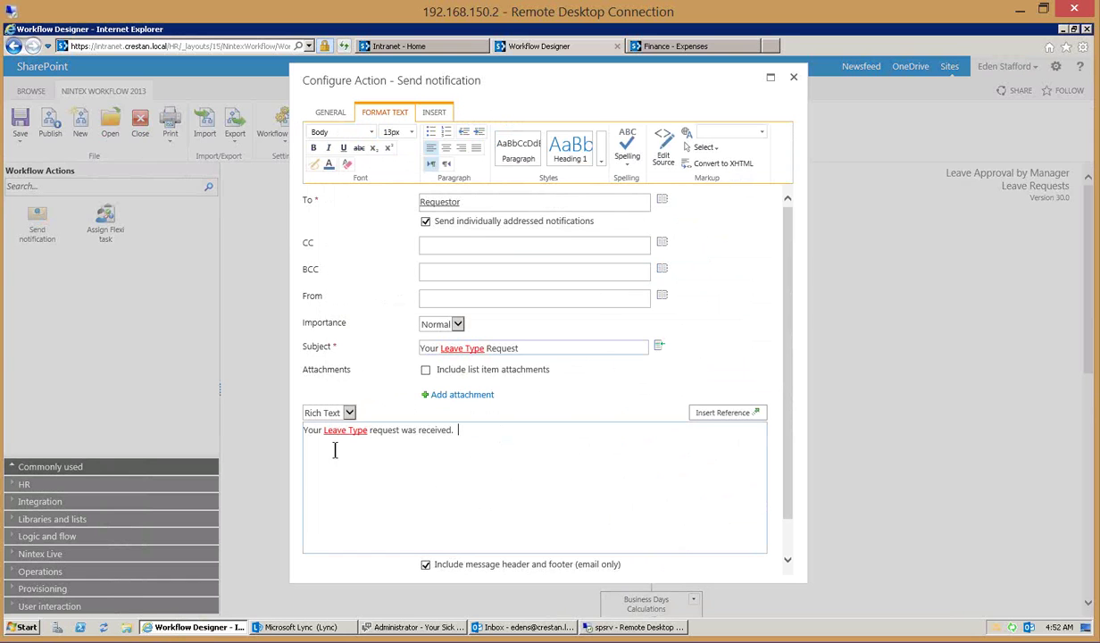
pyautogui.click(707, 417)
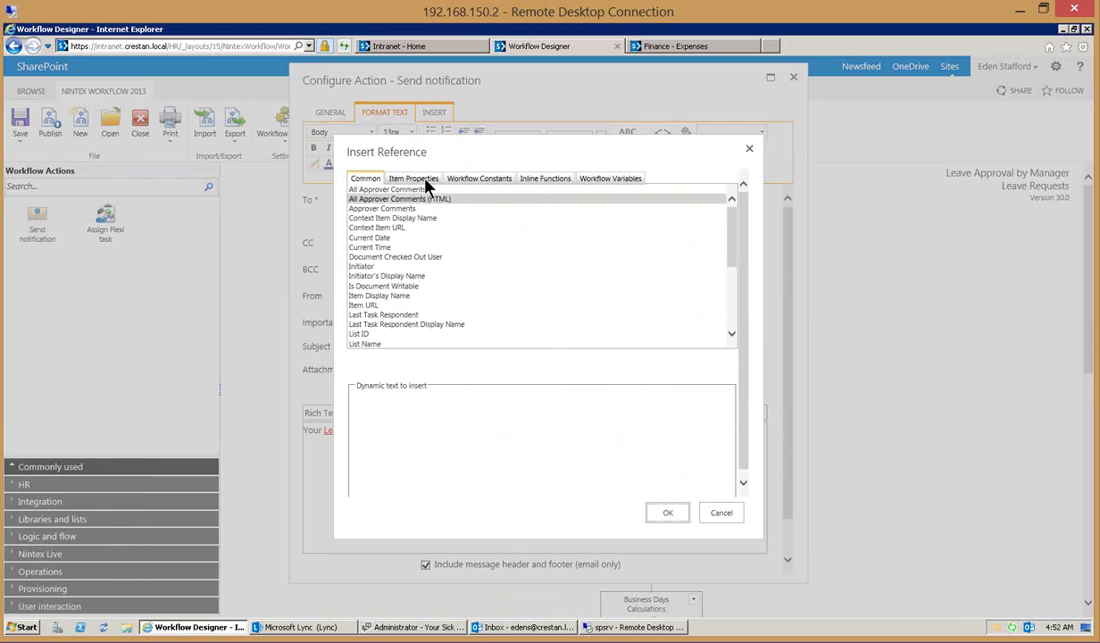
pyautogui.click(426, 181)
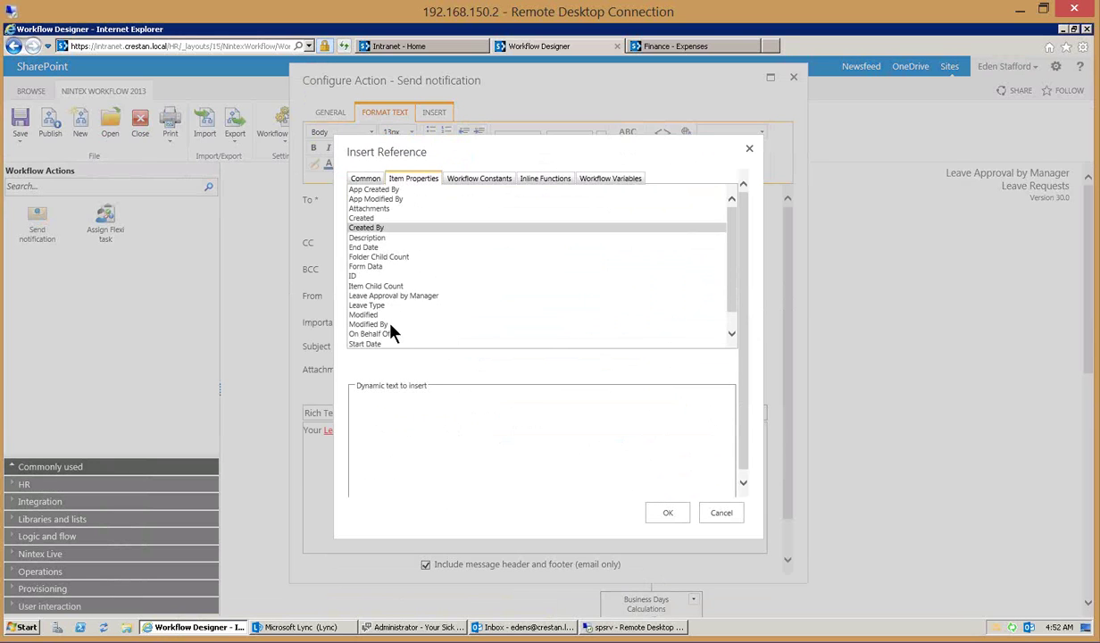
pyautogui.click(381, 345)
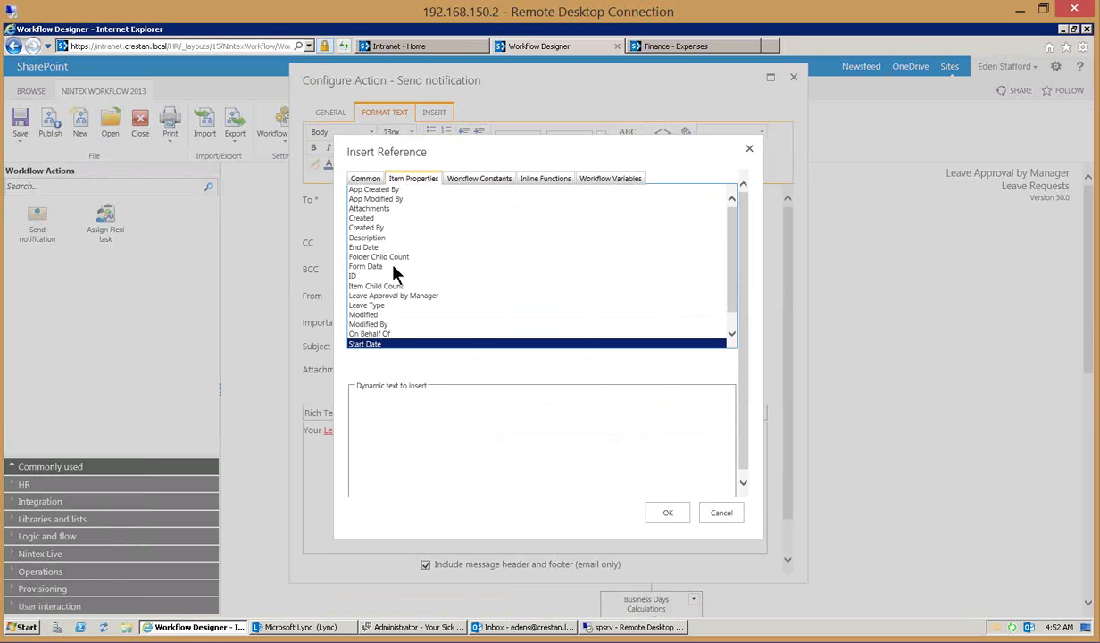
pyautogui.click(668, 513)
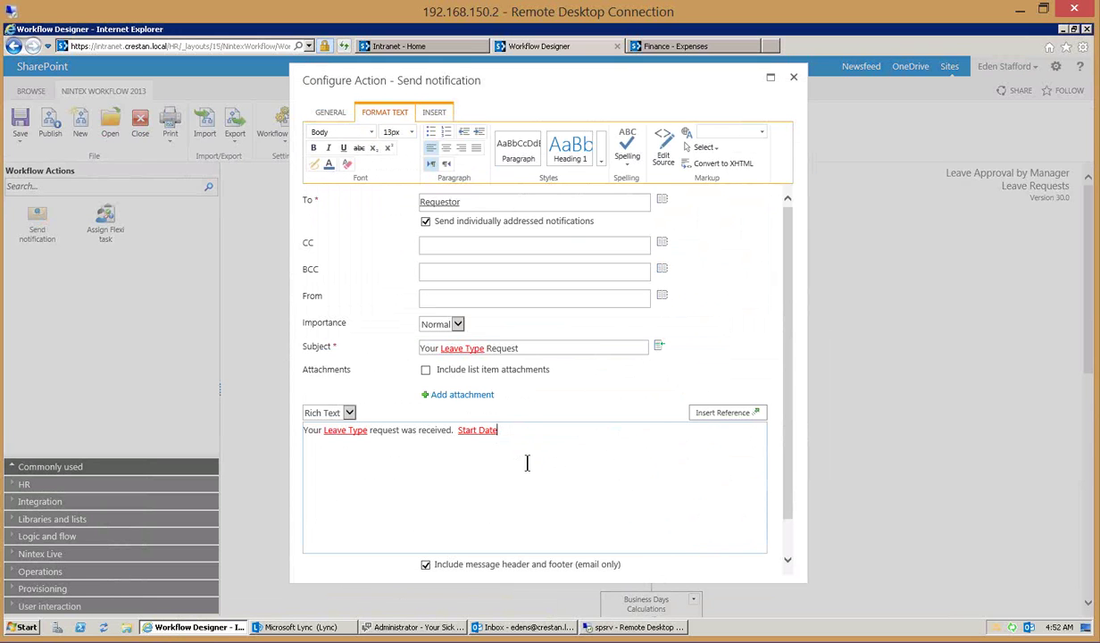
pyautogui.click(793, 76)
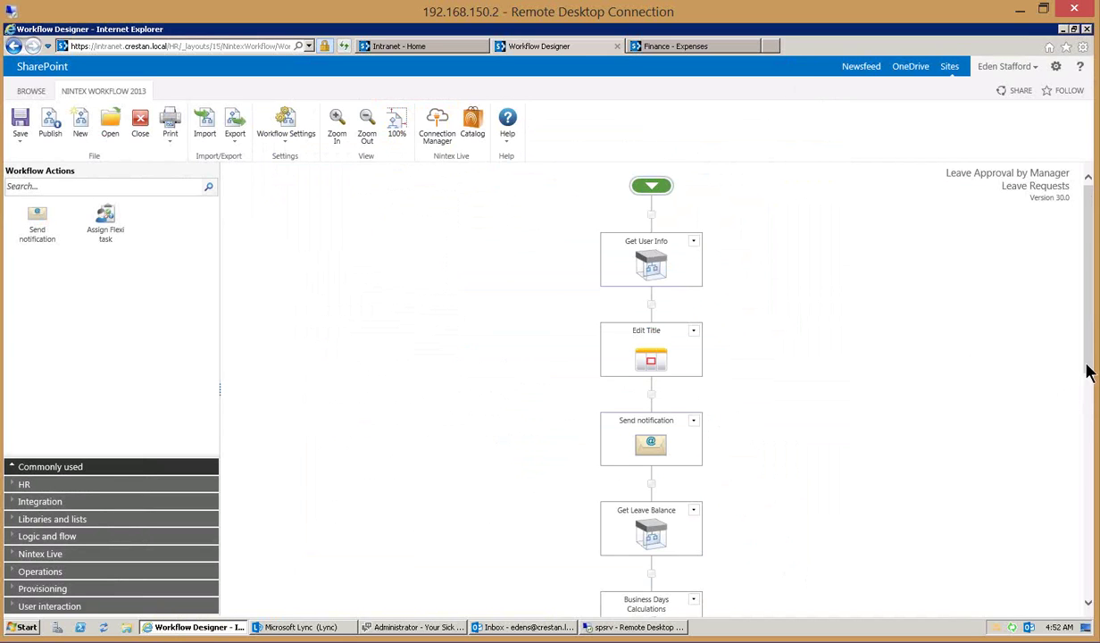
# Step: Scroll the workflow canvas down to the Ask Manager action and bring up its options menu
pyautogui.moveTo(1087, 372); pyautogui.dragTo(1088, 499)
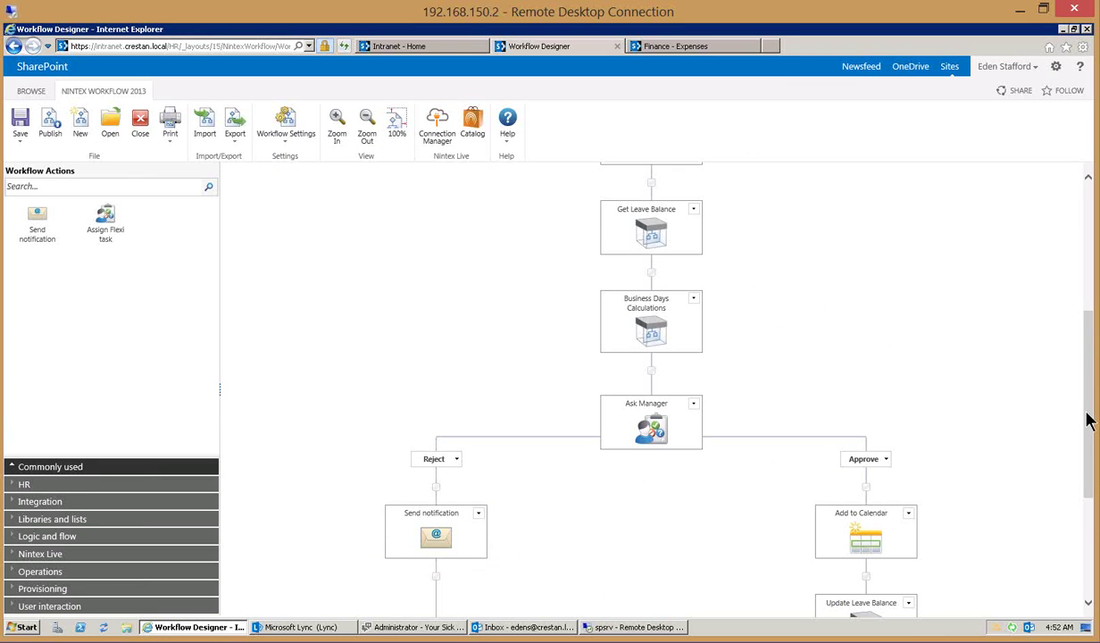
pyautogui.moveTo(1088, 420); pyautogui.dragTo(1091, 472)
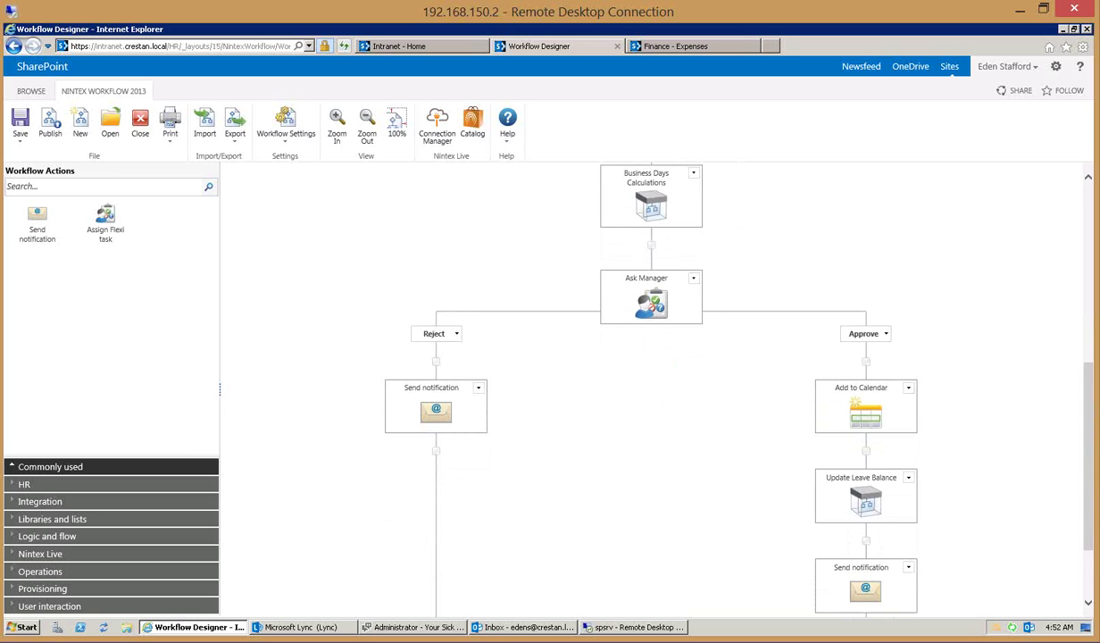
pyautogui.moveTo(1087, 460); pyautogui.dragTo(1082, 488)
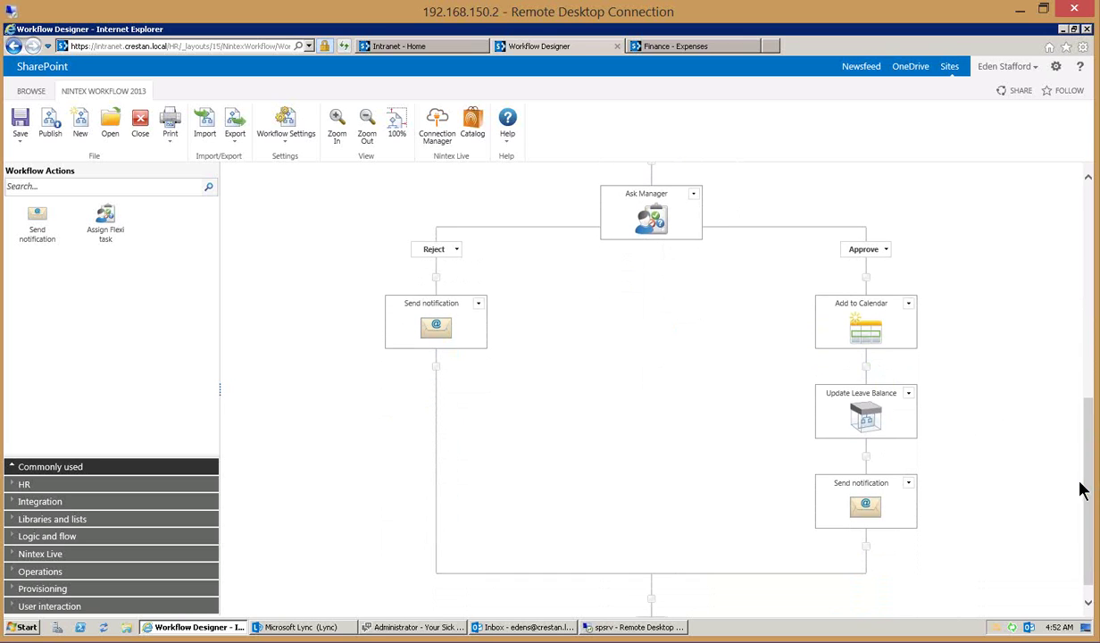
pyautogui.click(694, 195)
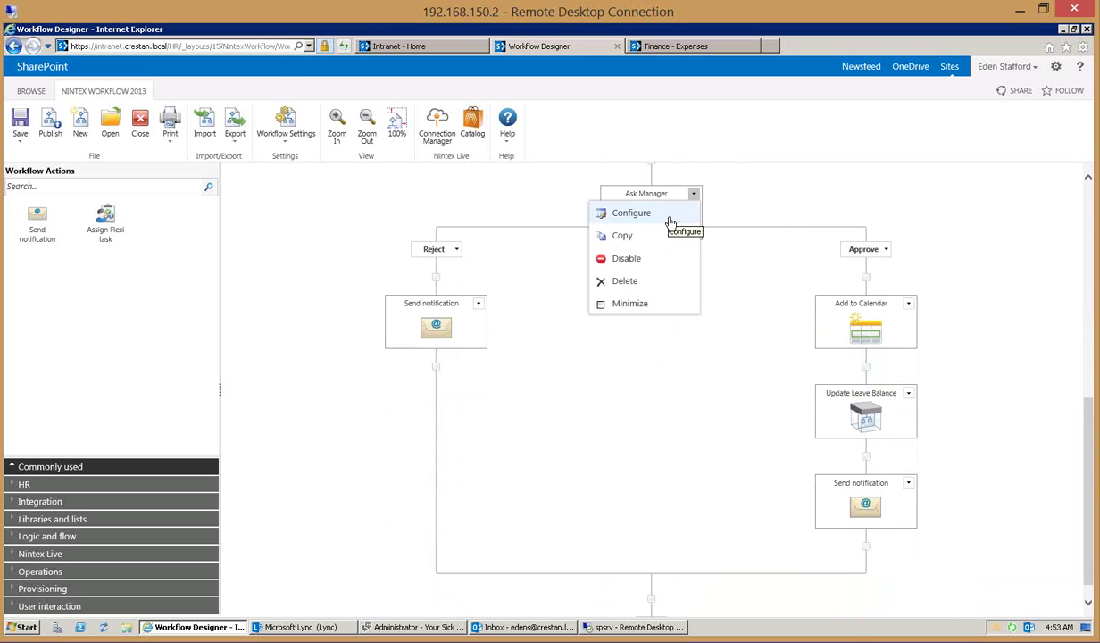
# Step: Configure the Ask Manager task after reviewing and closing the Workflow Variables list
pyautogui.click(672, 221)
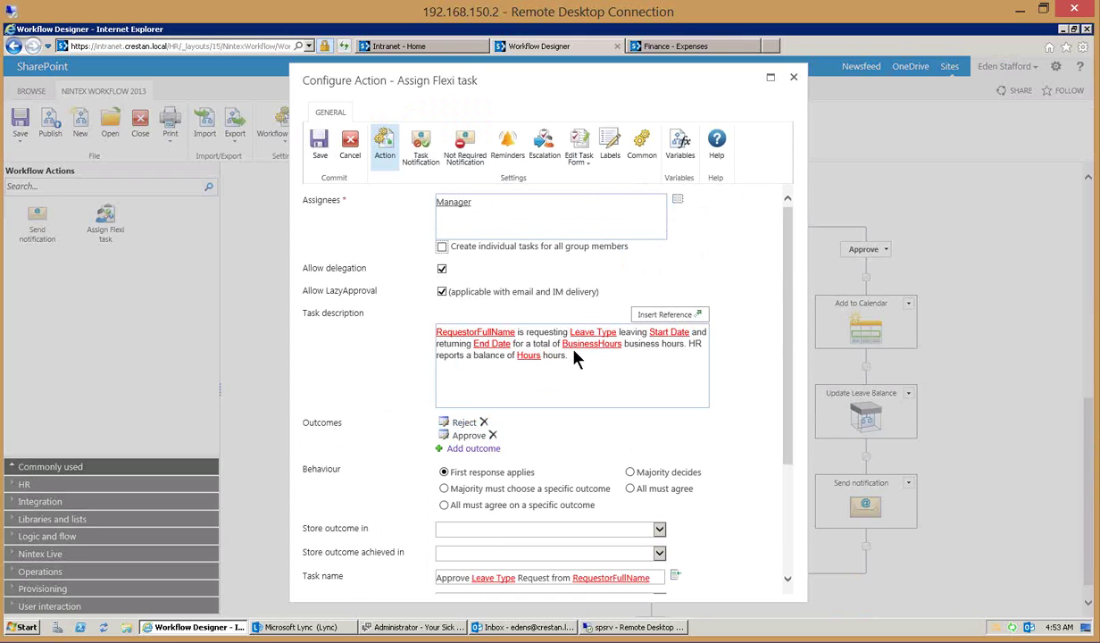
pyautogui.click(681, 144)
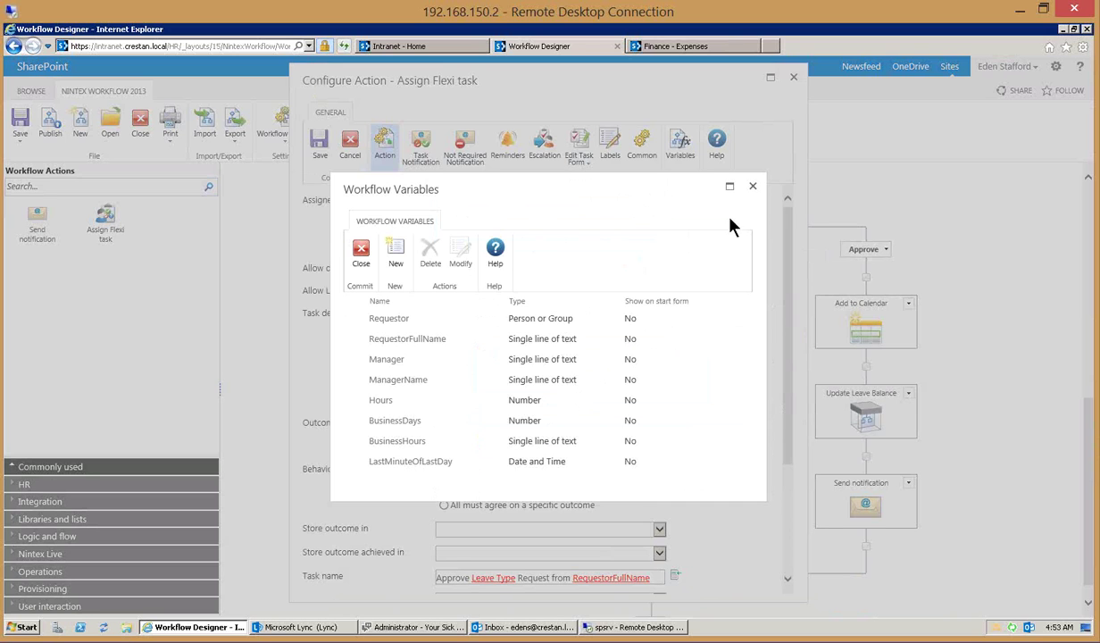
pyautogui.click(753, 188)
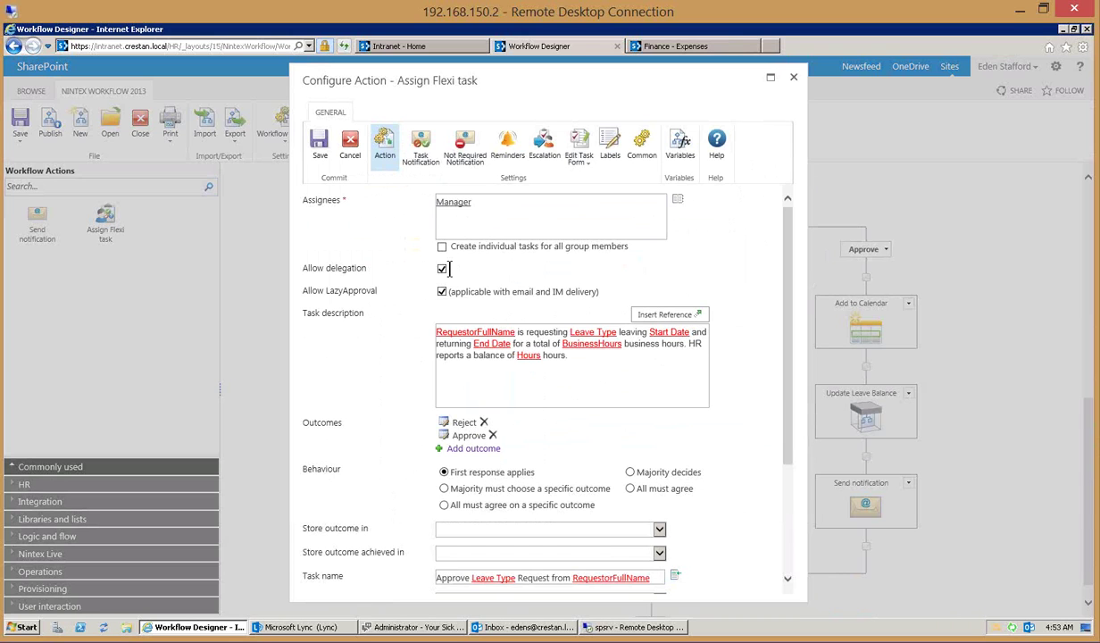
# Step: Add a 'Pending' outcome to Ask Manager and review its Reminders and Escalation settings
pyautogui.click(474, 449)
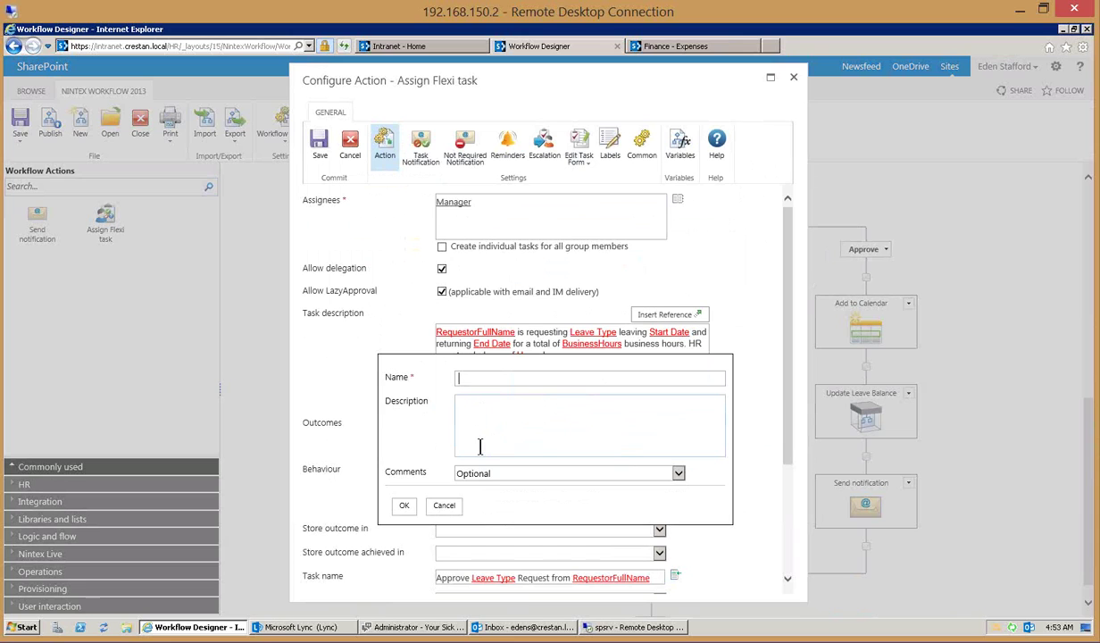
pyautogui.write('Pending')
pyautogui.click(405, 506)
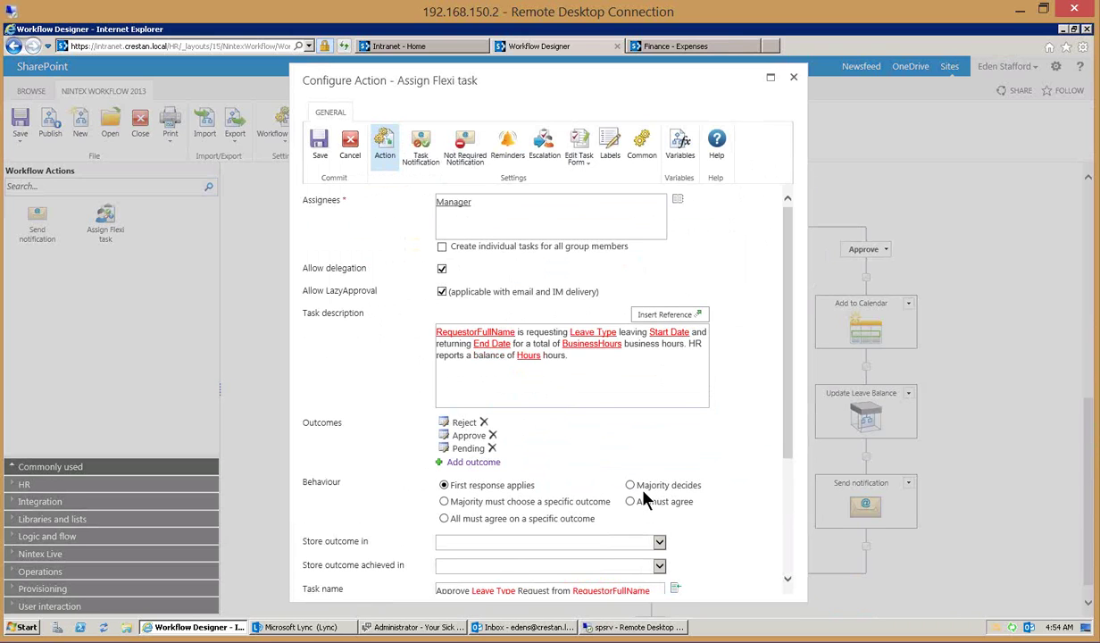
pyautogui.click(512, 150)
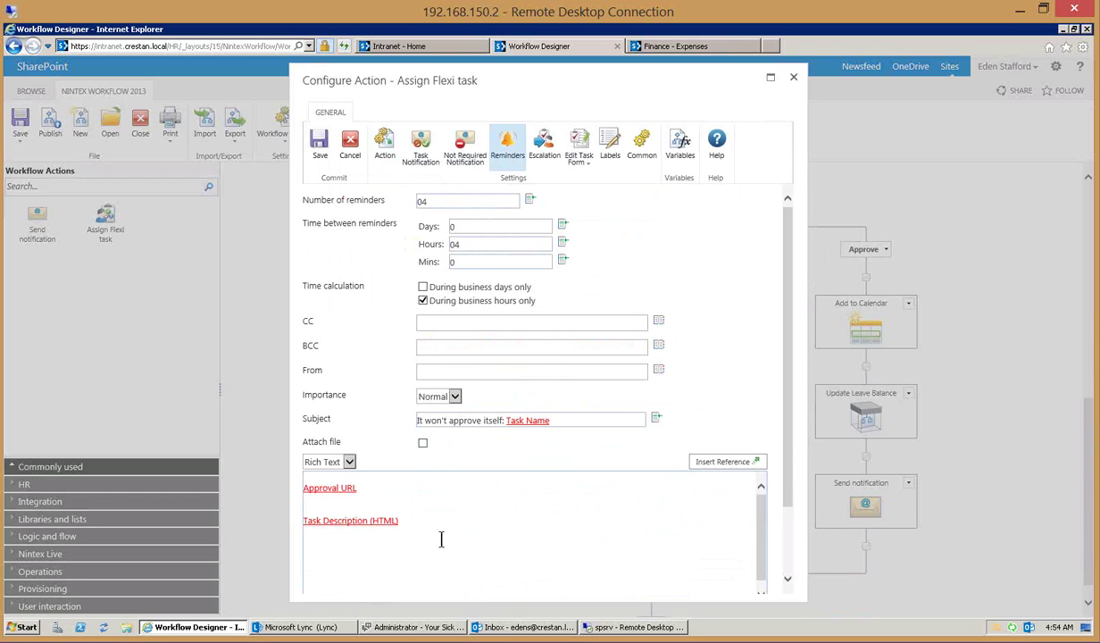
pyautogui.click(545, 152)
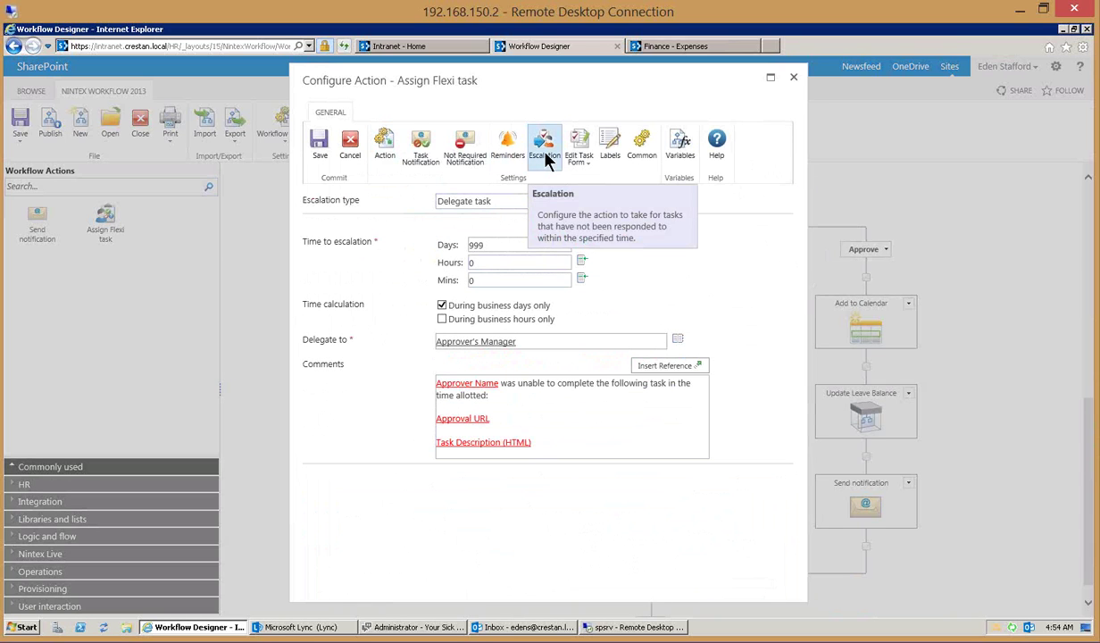
# Step: Save the Ask Manager task settings and scroll up to the actions above it
pyautogui.click(320, 154)
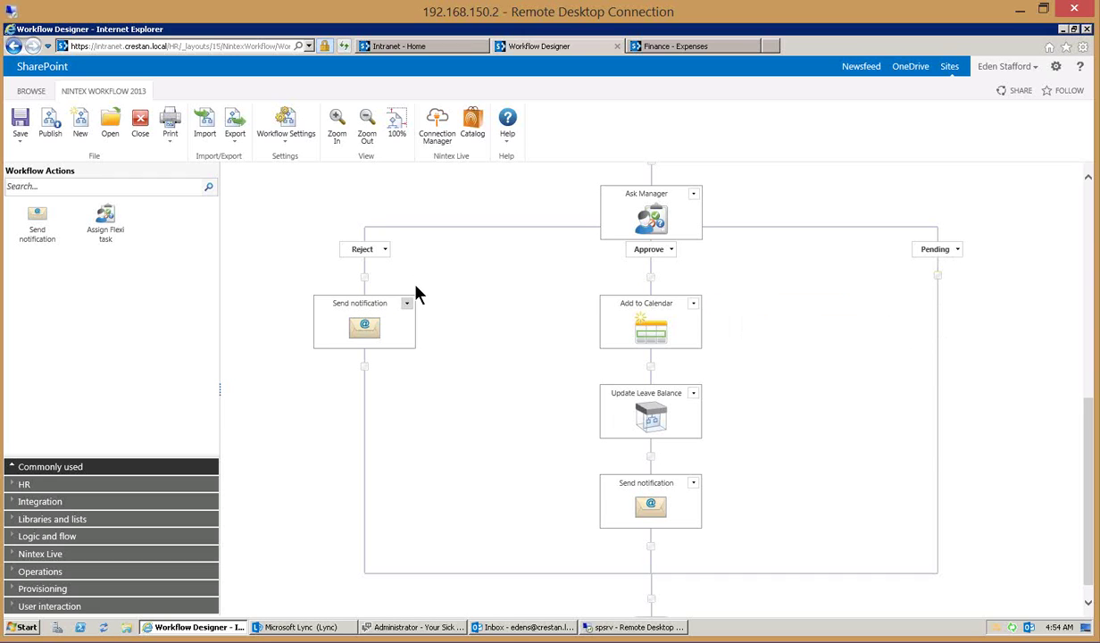
pyautogui.moveTo(689, 331)
pyautogui.moveTo(1090, 513); pyautogui.dragTo(1088, 436)
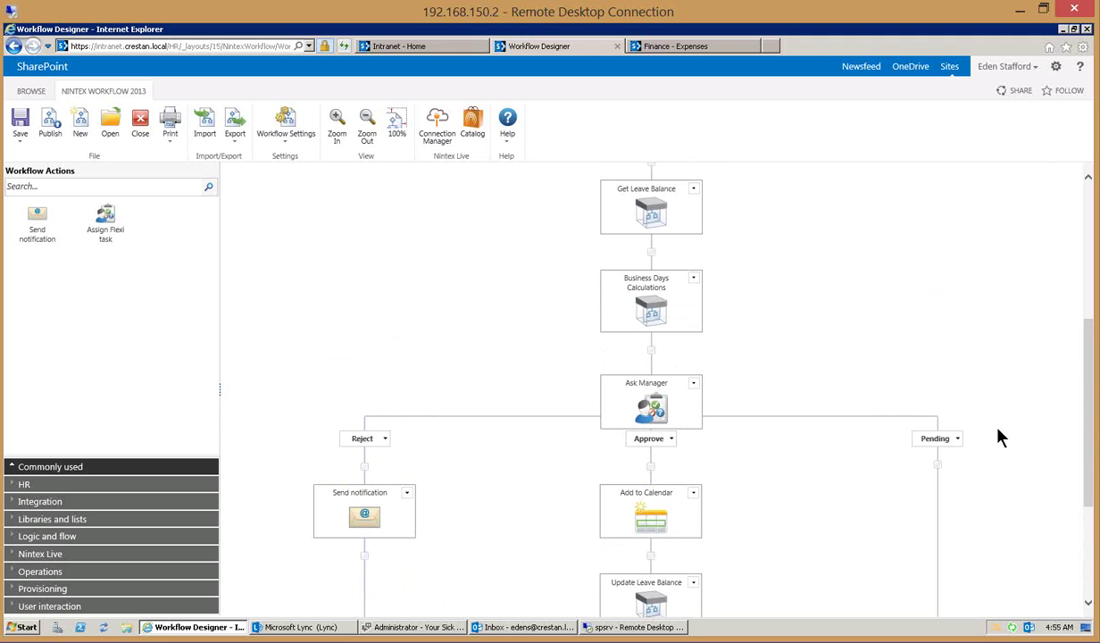
# Step: Browse the HR, Integration, and Libraries and lists workflow action categories
pyautogui.click(25, 485)
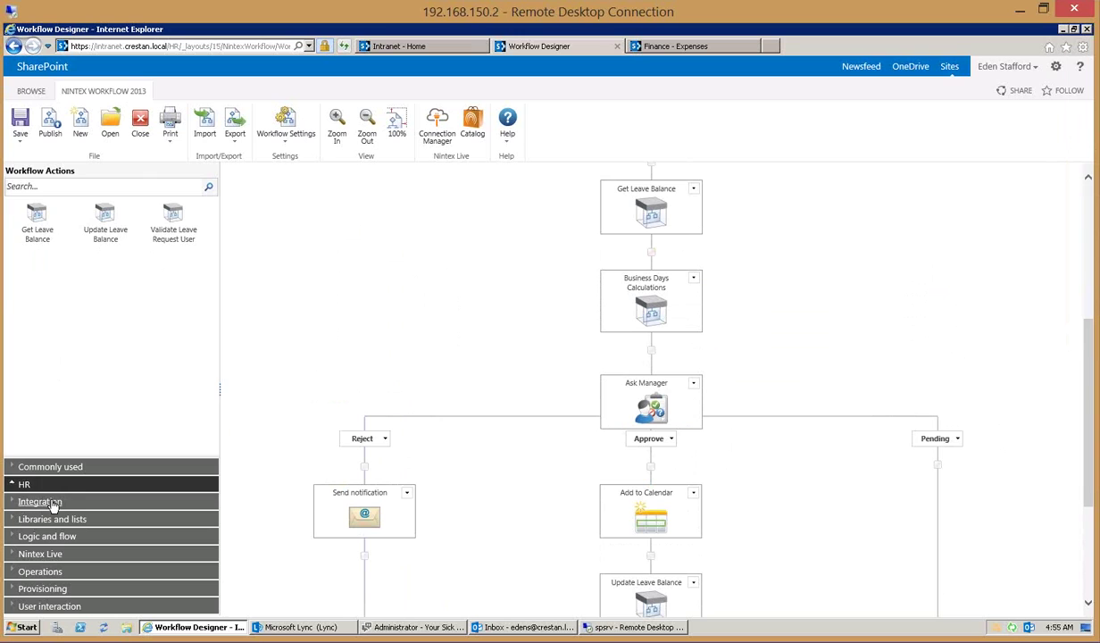
pyautogui.click(41, 502)
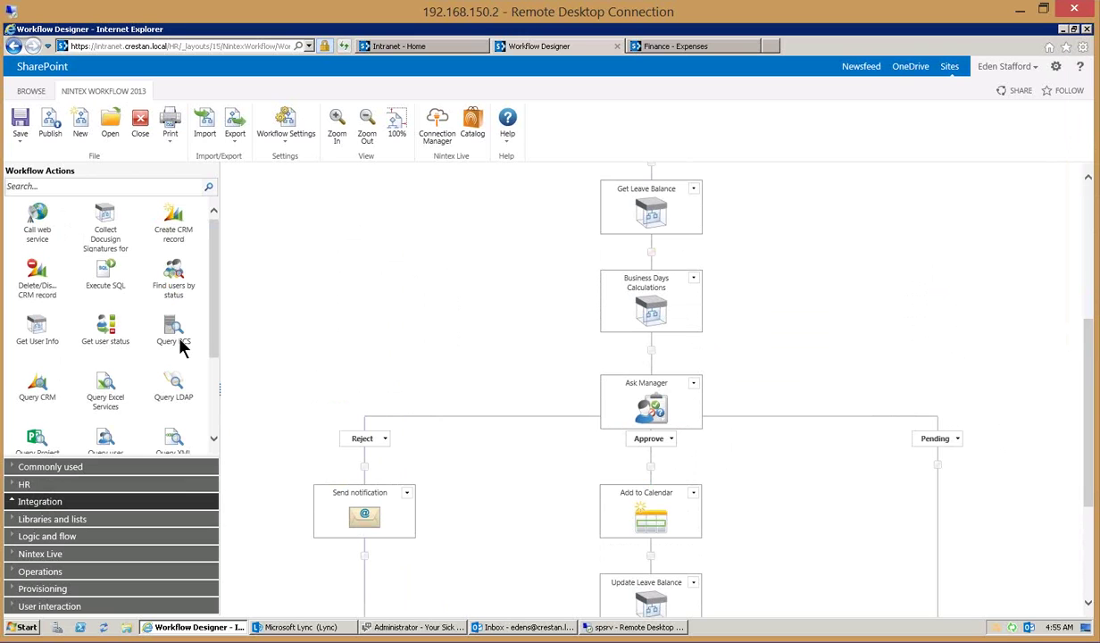
pyautogui.moveTo(211, 334); pyautogui.dragTo(219, 455)
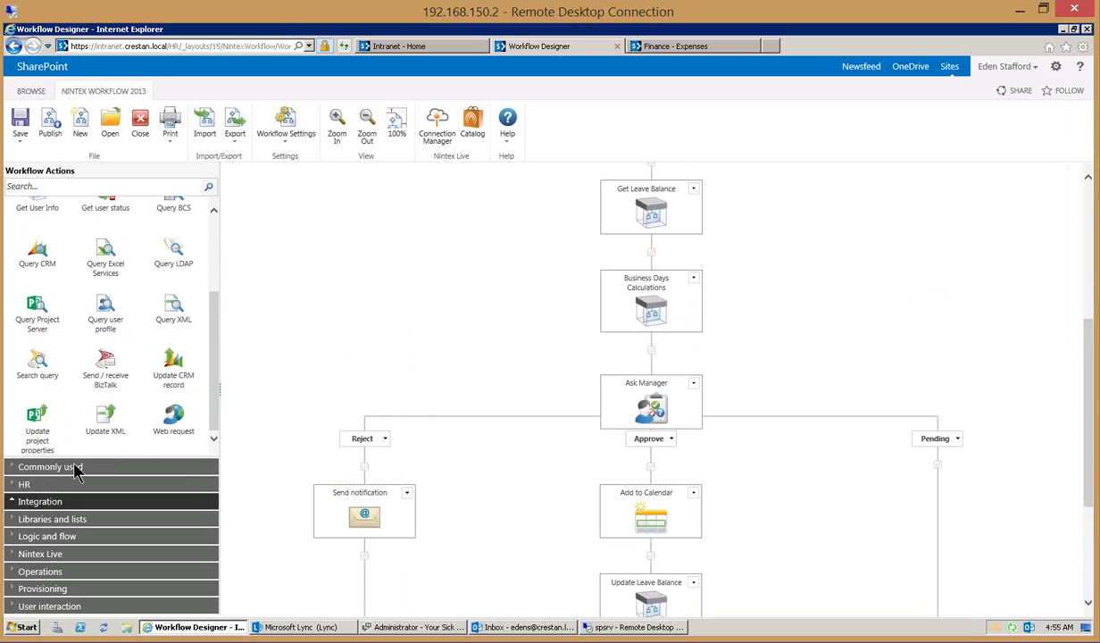
pyautogui.click(68, 521)
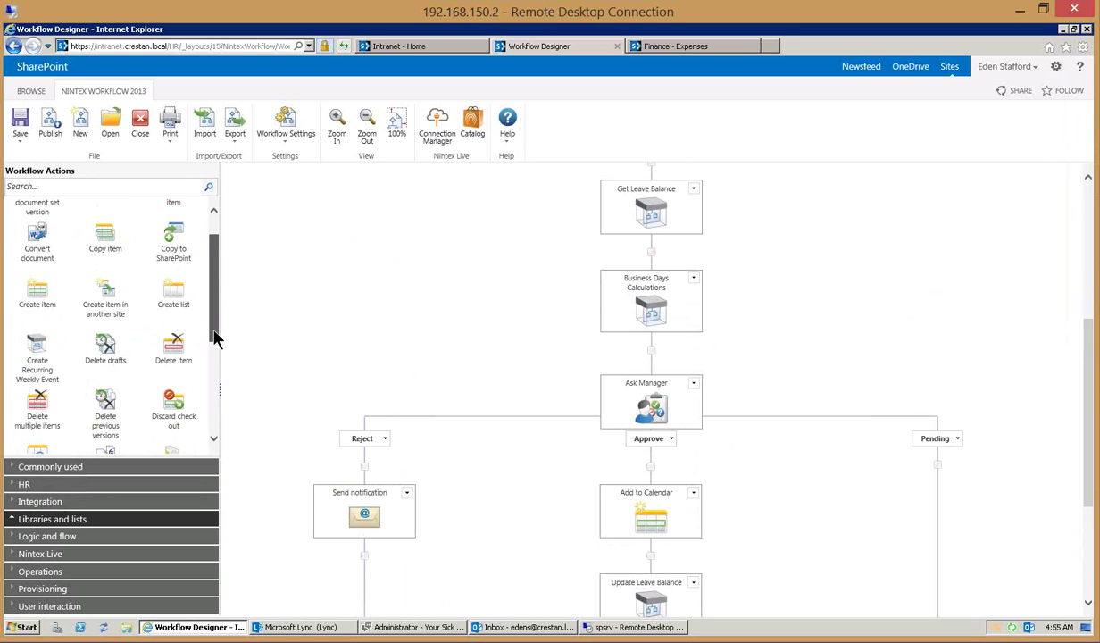
pyautogui.moveTo(213, 313); pyautogui.dragTo(214, 425)
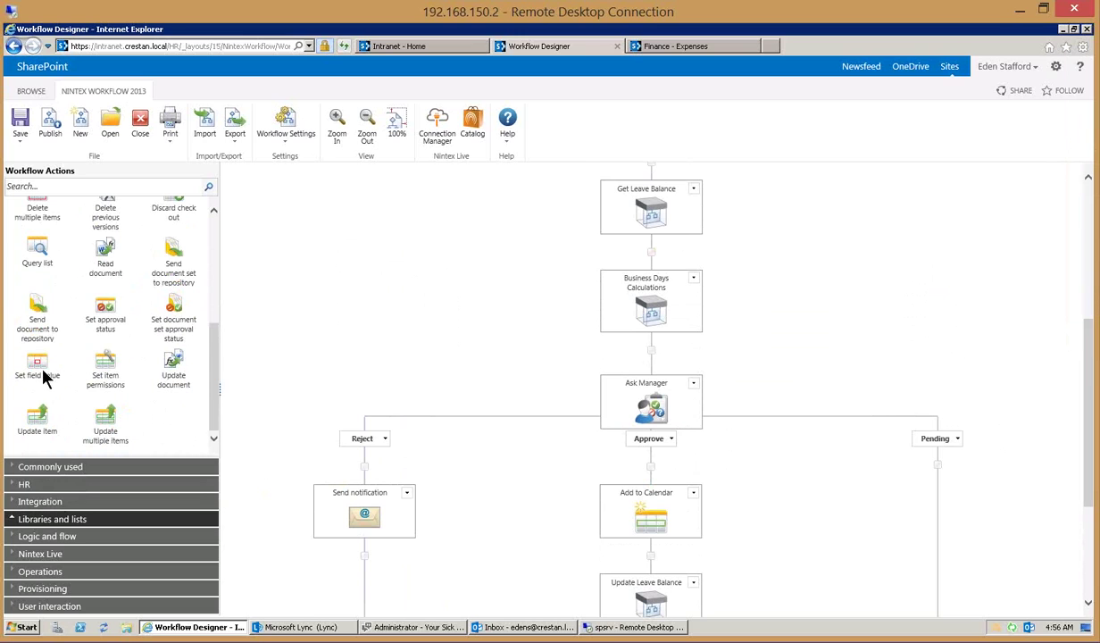
# Step: Show the Logic and flow actions in the Workflow Actions panel
pyautogui.click(65, 537)
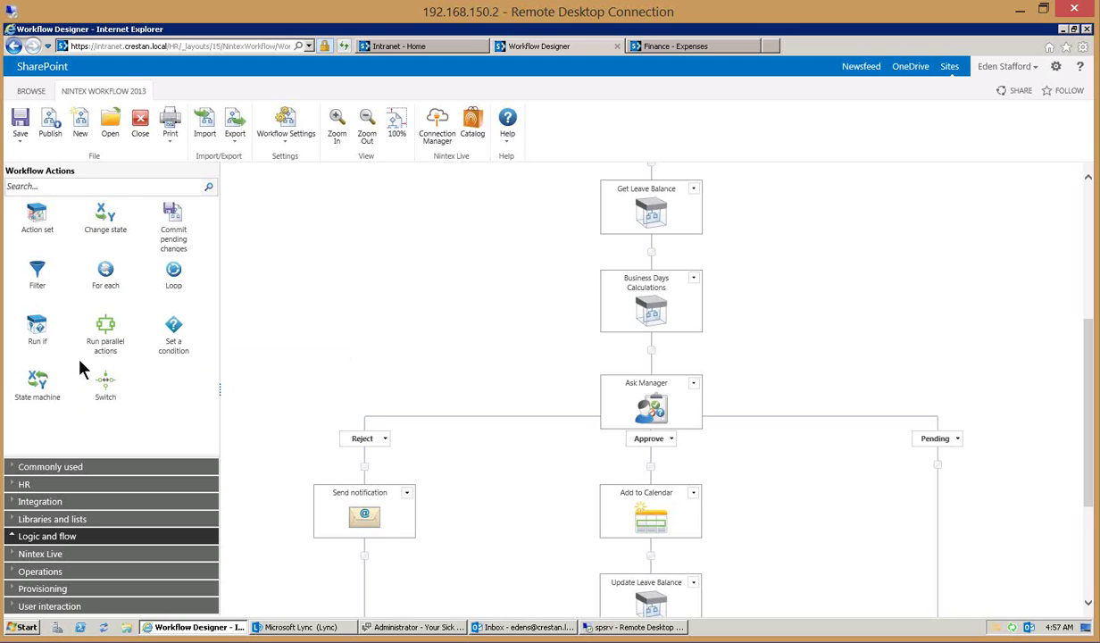
# Step: Browse the Nintex Live, Operations, Provisioning, User interaction and Commonly used action lists
pyautogui.click(53, 557)
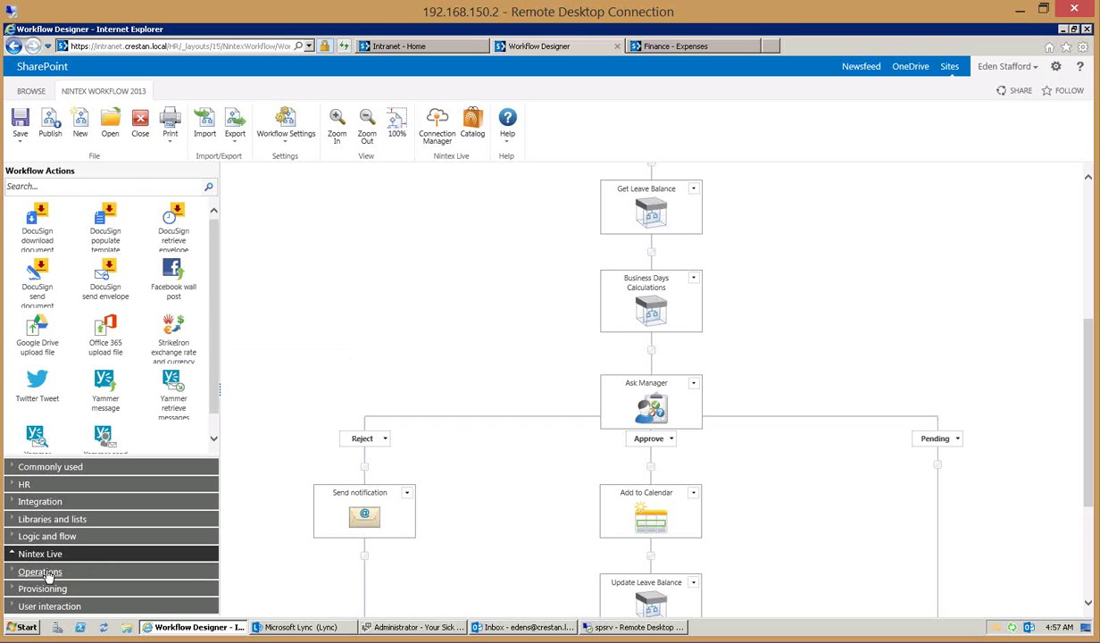
pyautogui.click(49, 575)
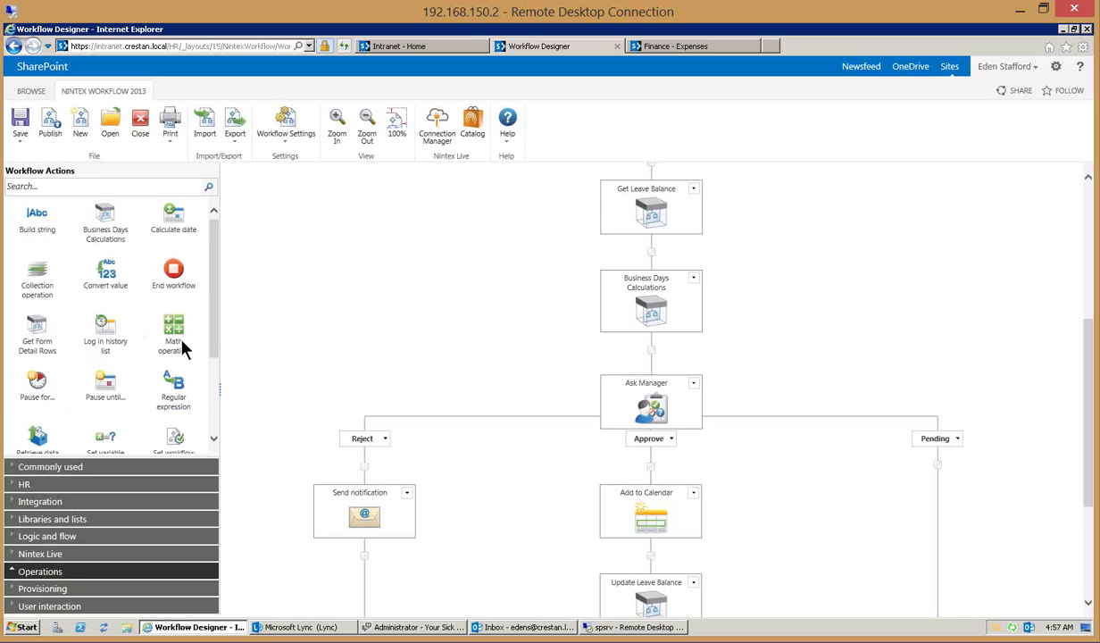
pyautogui.moveTo(218, 333); pyautogui.dragTo(217, 413)
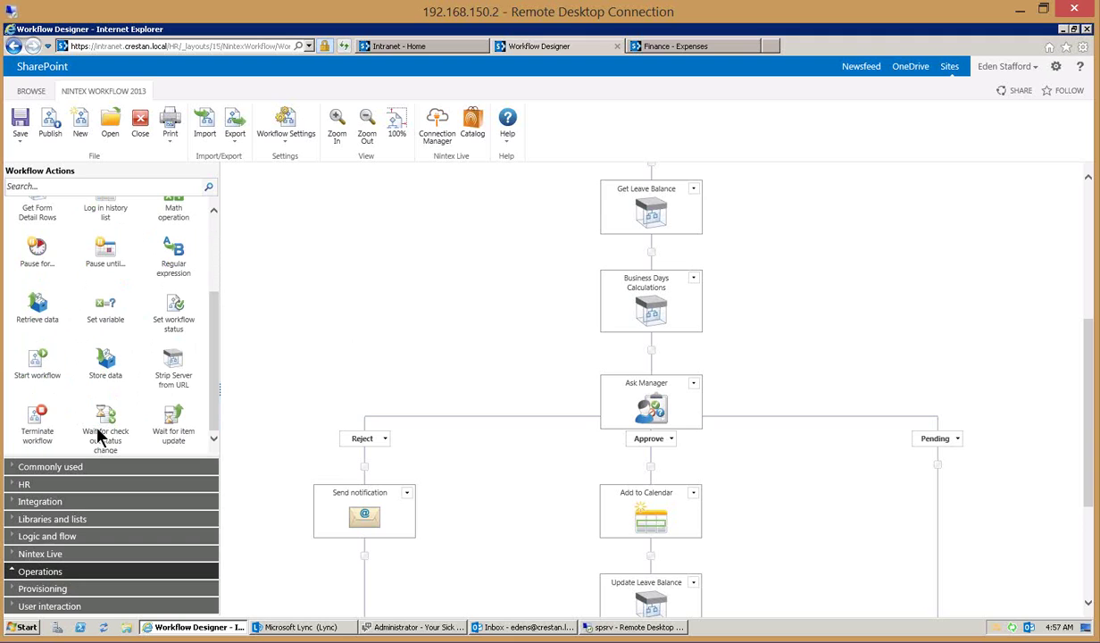
pyautogui.click(58, 590)
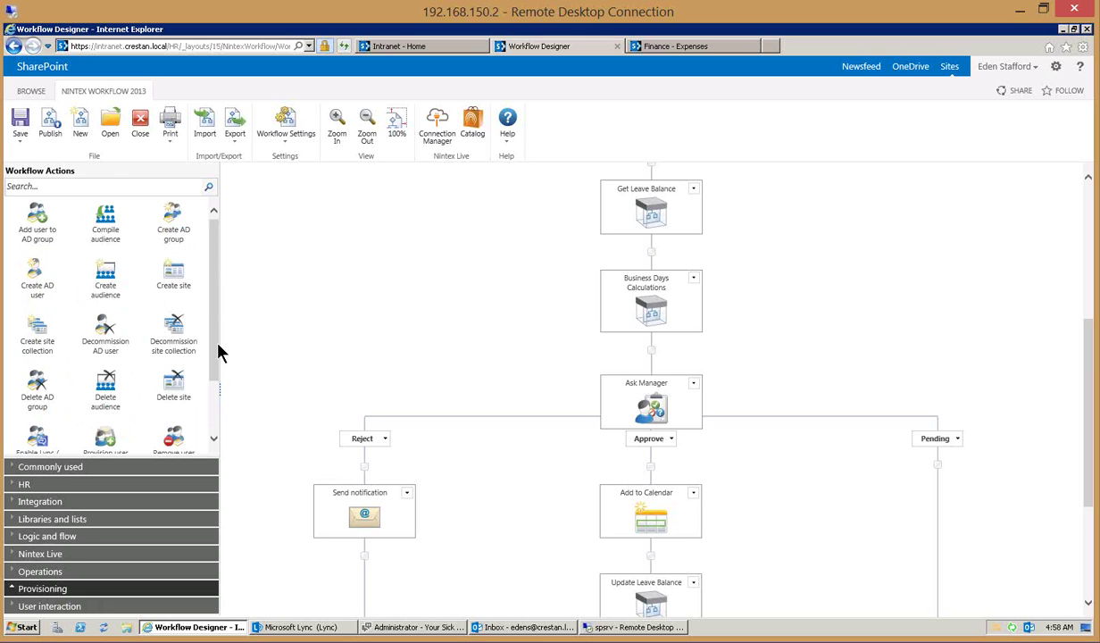
pyautogui.moveTo(218, 346); pyautogui.dragTo(217, 416)
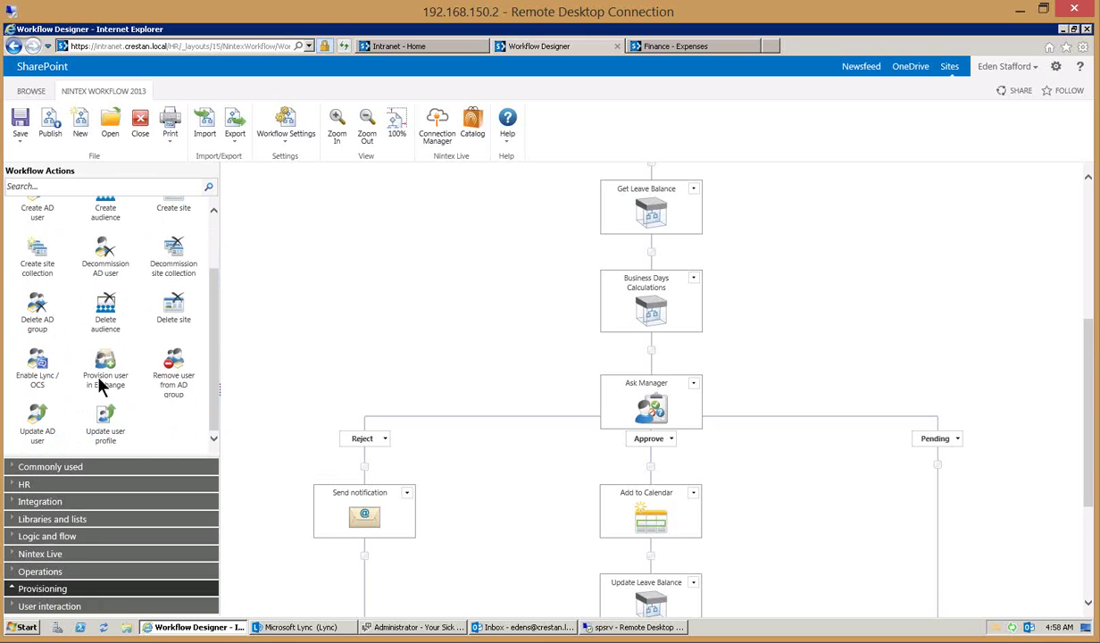
pyautogui.click(67, 608)
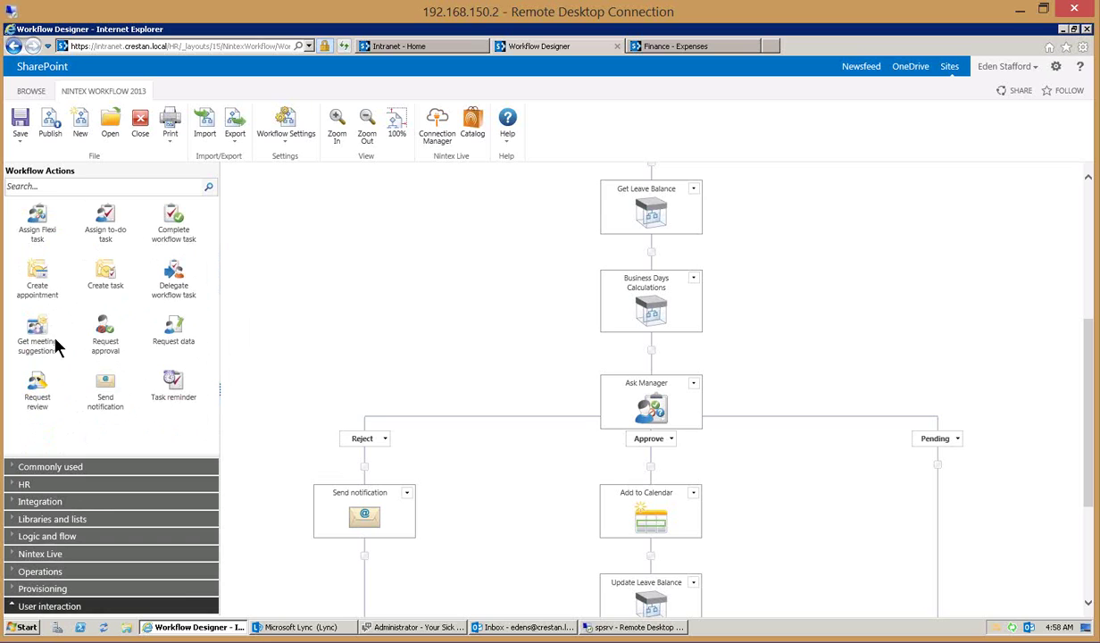
pyautogui.click(64, 468)
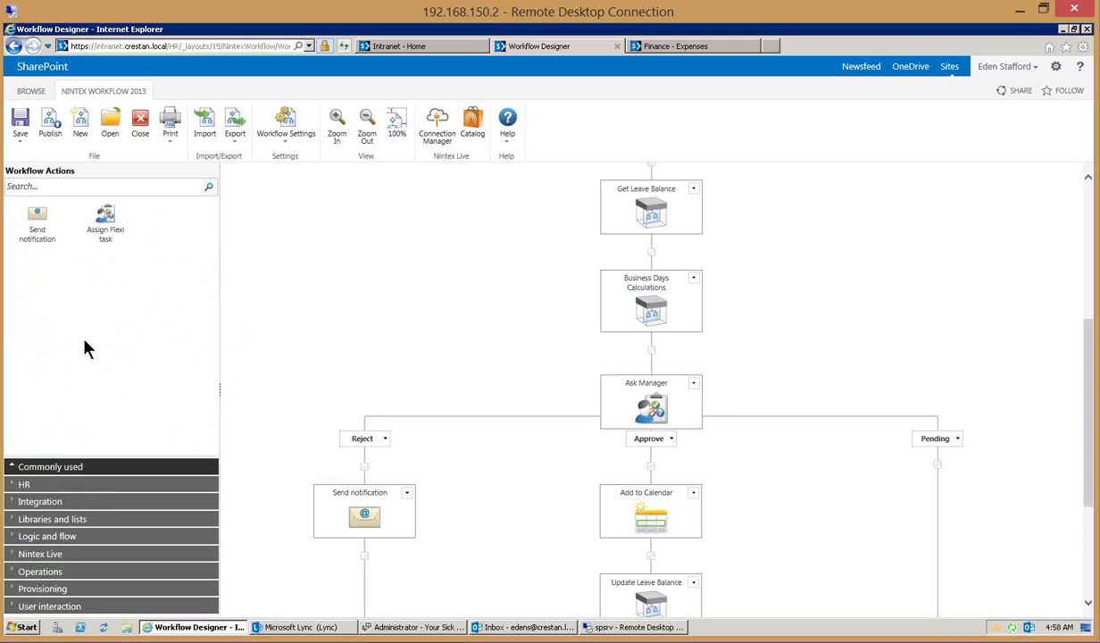
pyautogui.click(40, 554)
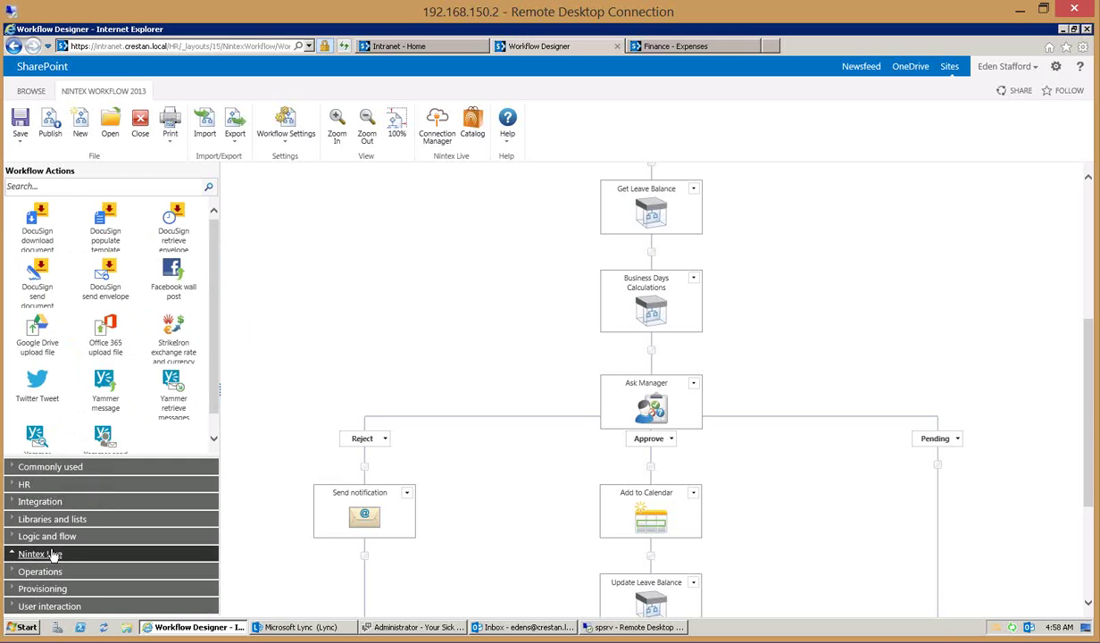
# Step: Open the Nintex Live Catalog at 50 per page and view Bing, DocuSign and MailChimp services
pyautogui.click(474, 122)
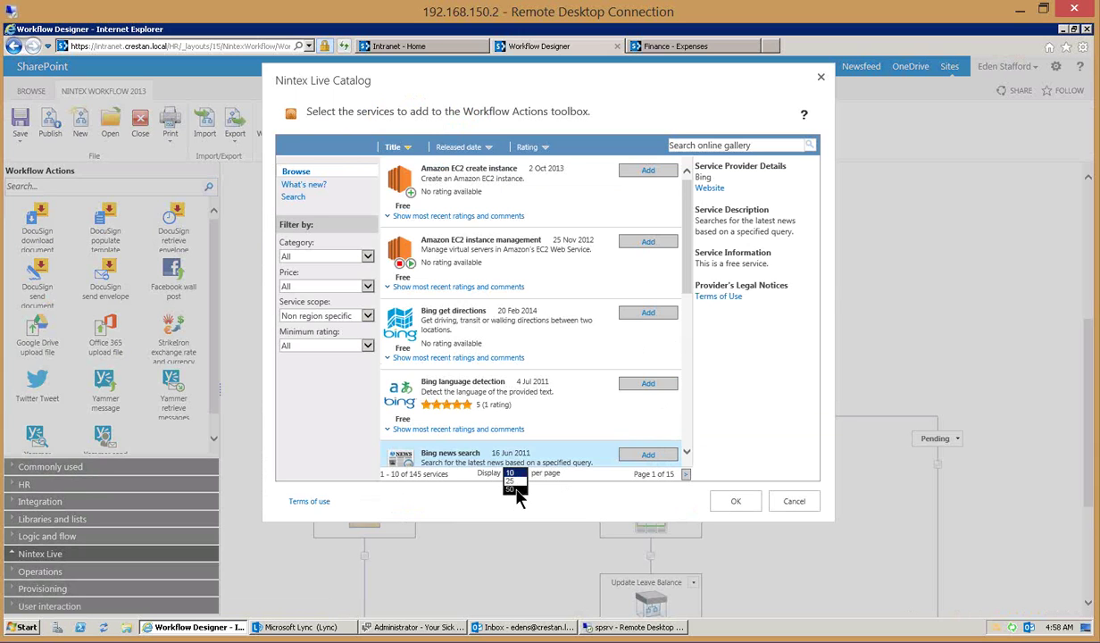
pyautogui.click(511, 488)
pyautogui.click(582, 424)
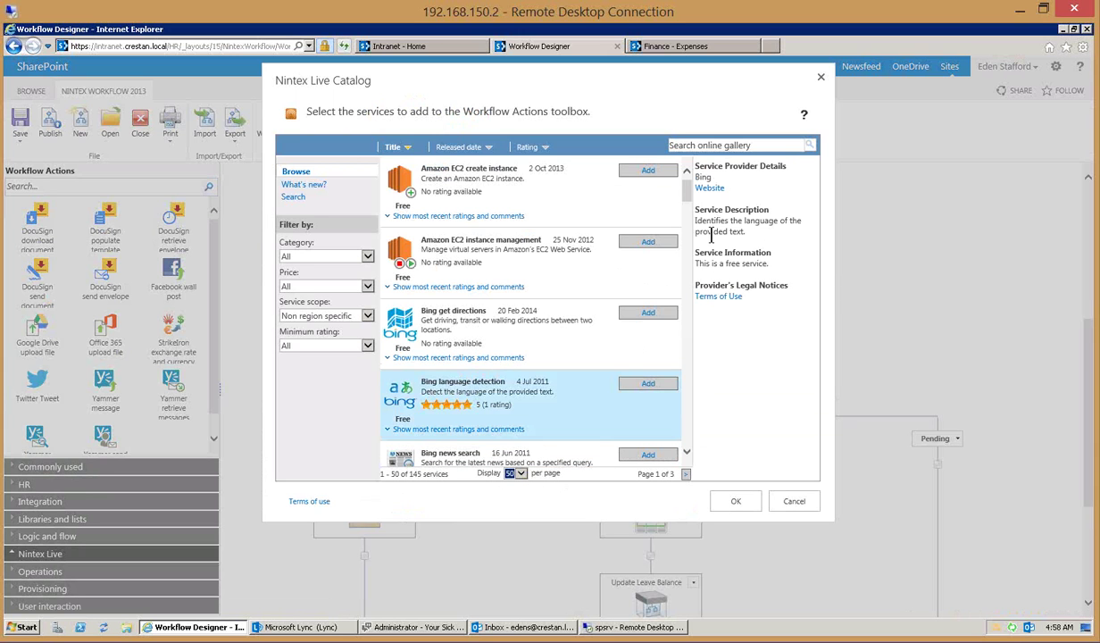
pyautogui.moveTo(690, 199); pyautogui.dragTo(692, 252)
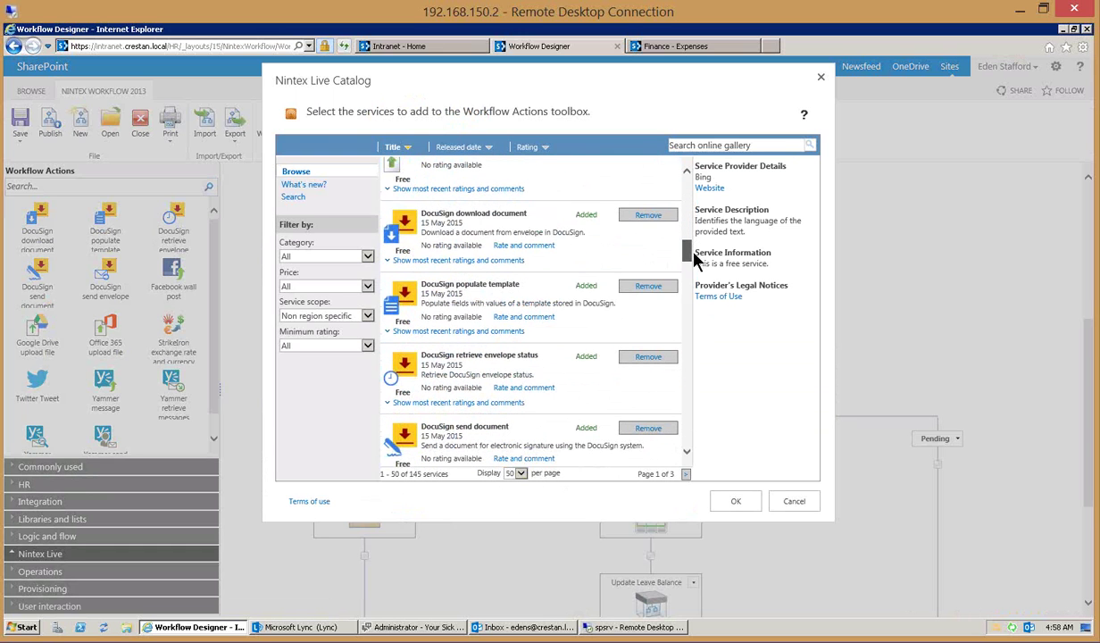
pyautogui.click(539, 246)
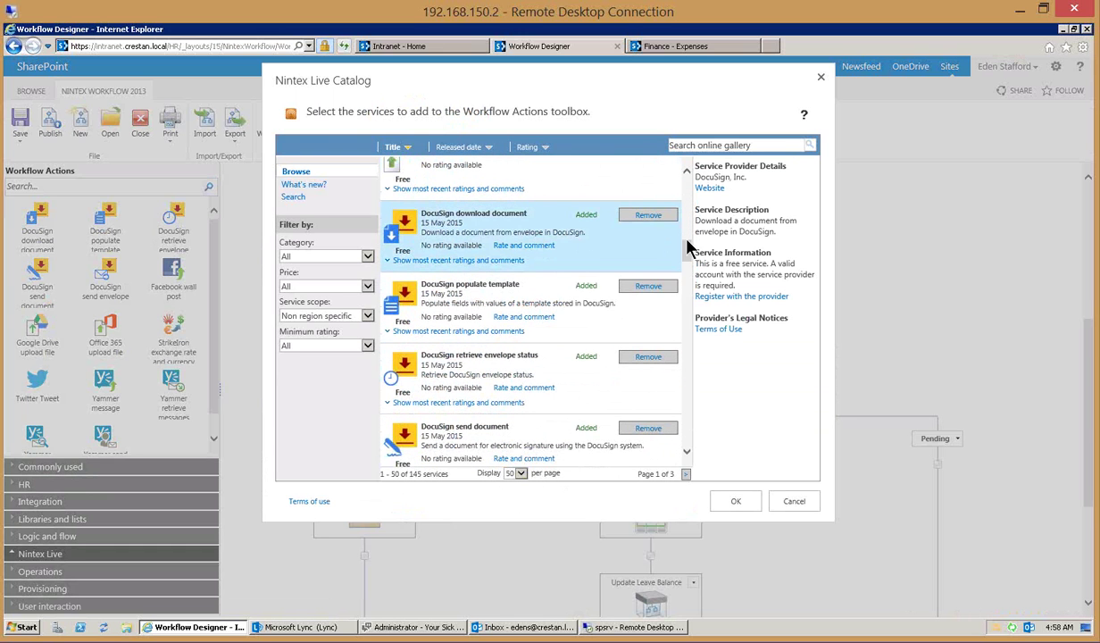
pyautogui.moveTo(688, 245); pyautogui.dragTo(696, 445)
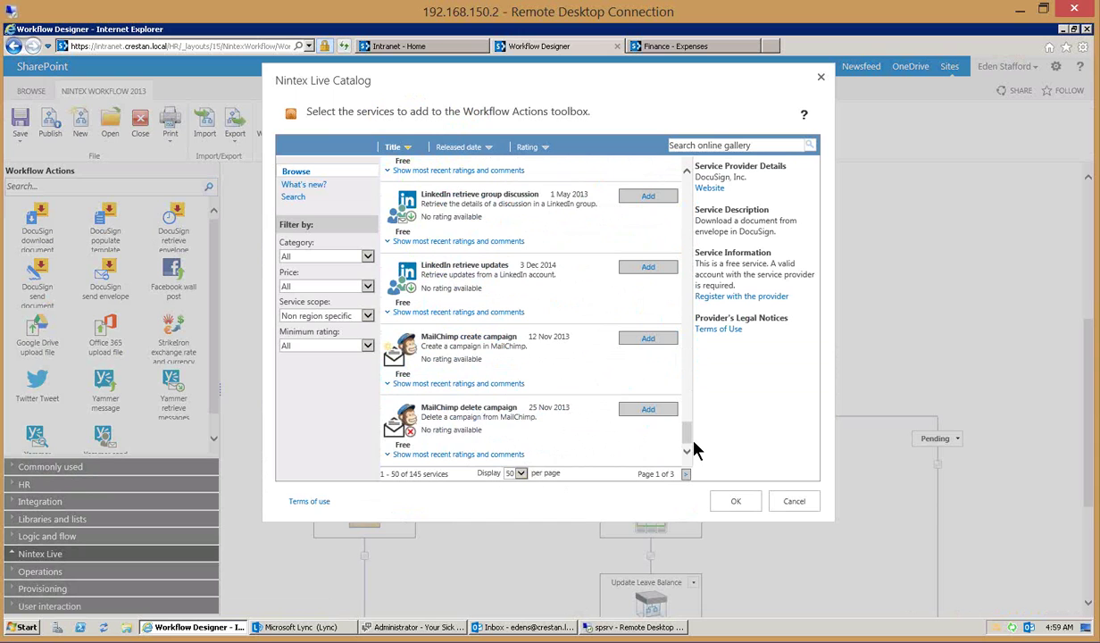
pyautogui.click(625, 456)
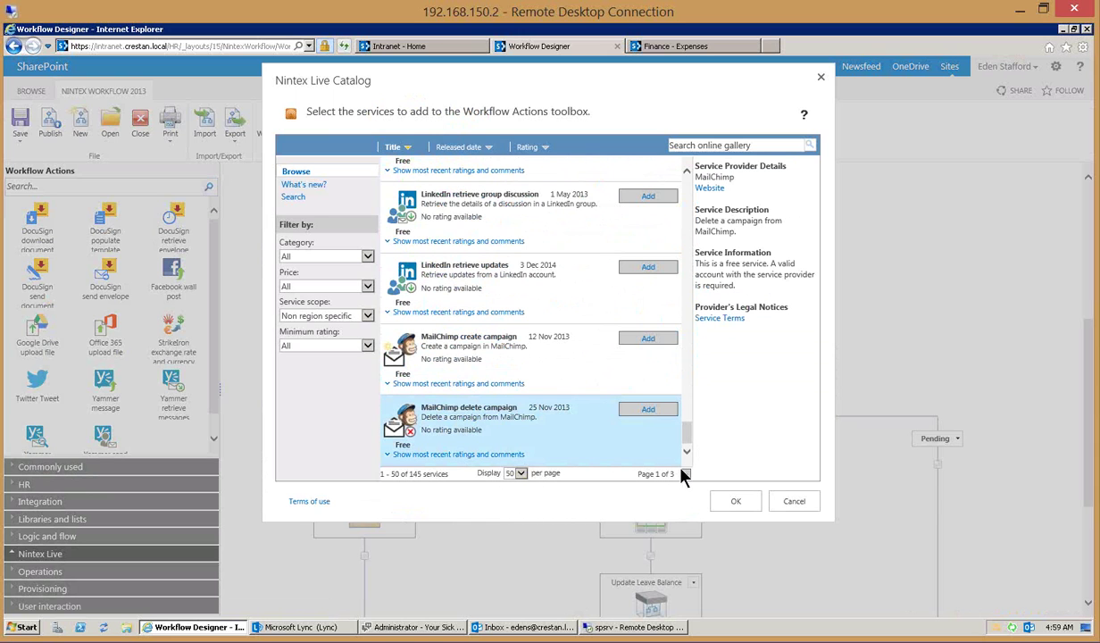
# Step: Page through MailChimp, Salesforce Chatter, Twitter and Yammer services, then cancel the catalog
pyautogui.click(686, 475)
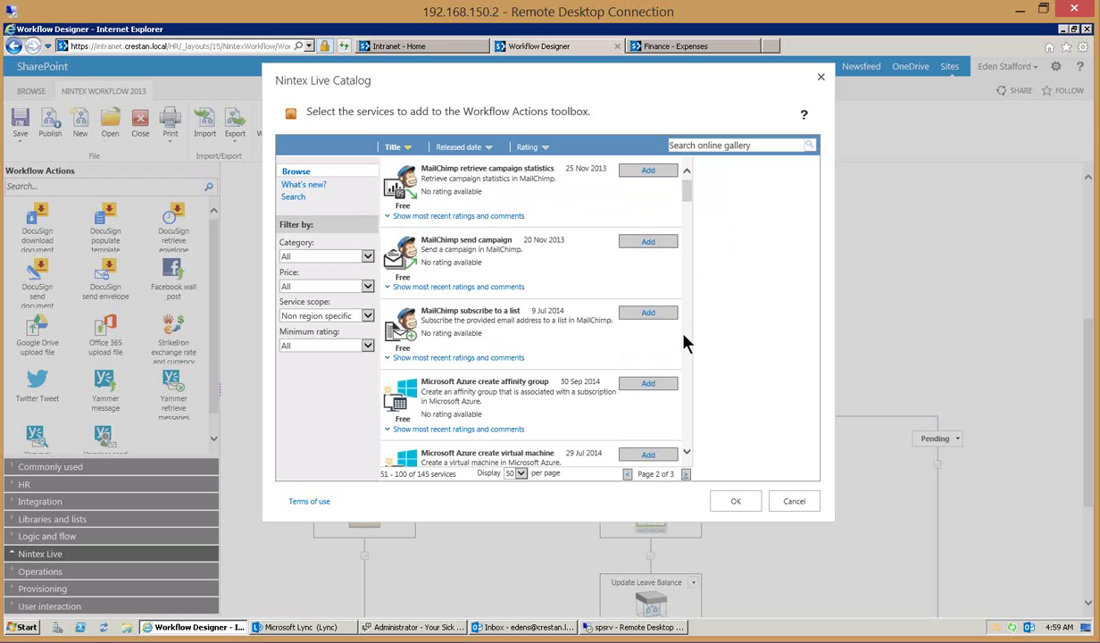
pyautogui.click(659, 179)
pyautogui.moveTo(687, 199); pyautogui.dragTo(688, 212)
pyautogui.scroll(-10, 692, 237)
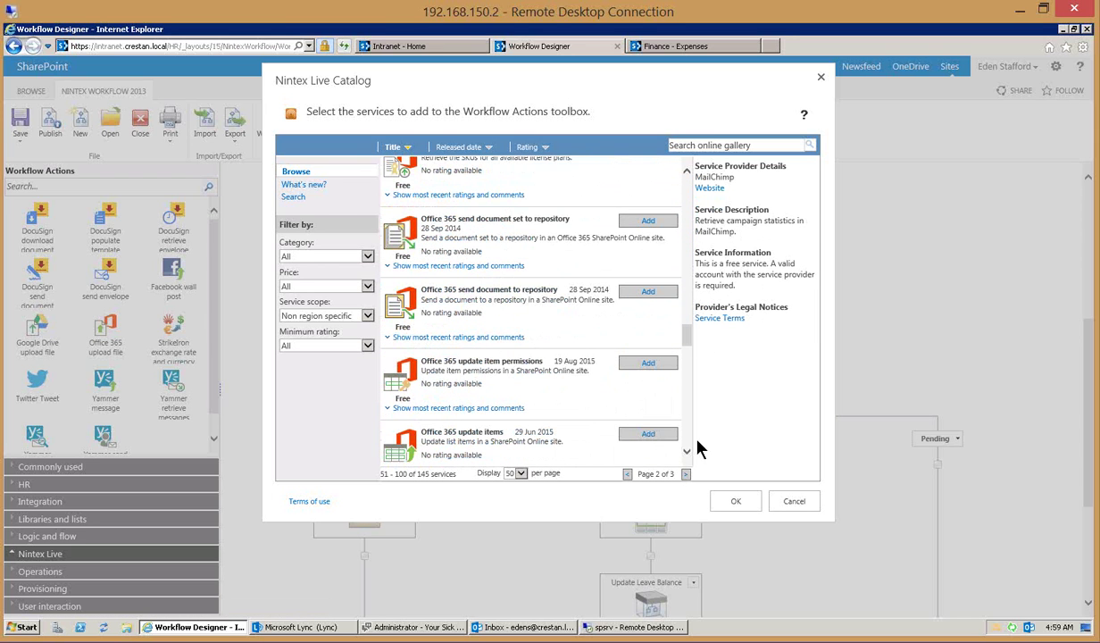
pyautogui.click(686, 473)
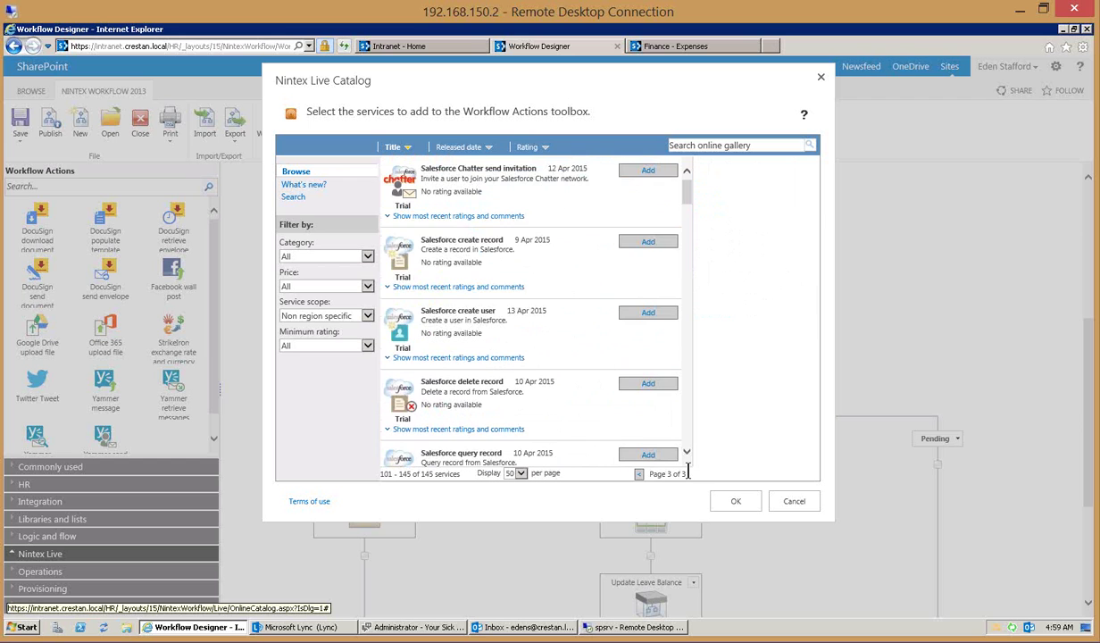
pyautogui.click(677, 186)
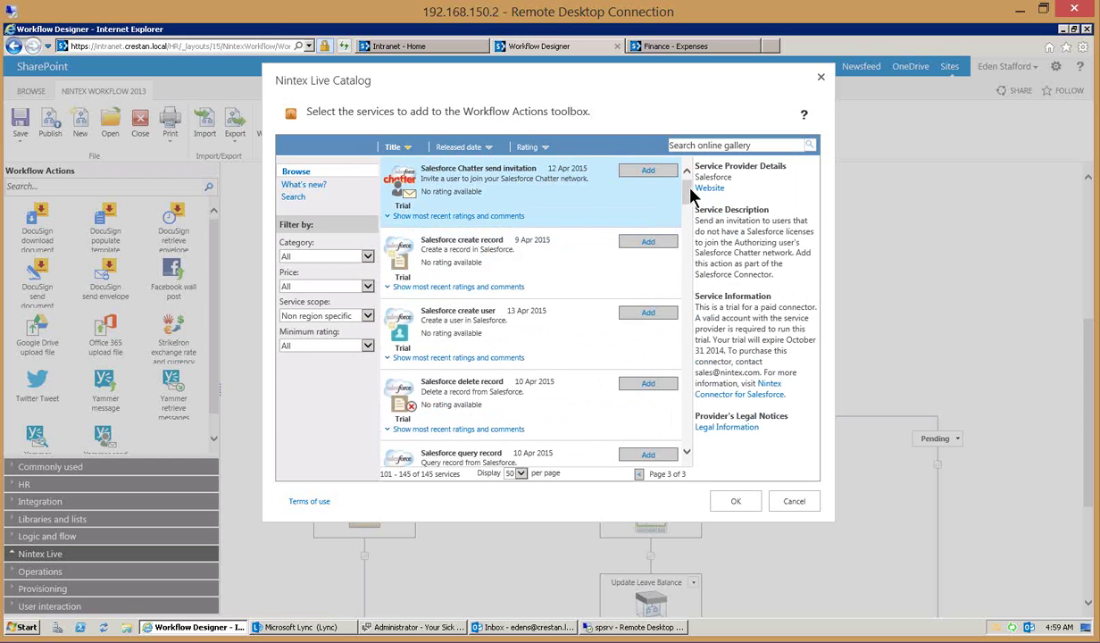
pyautogui.moveTo(690, 191); pyautogui.dragTo(699, 372)
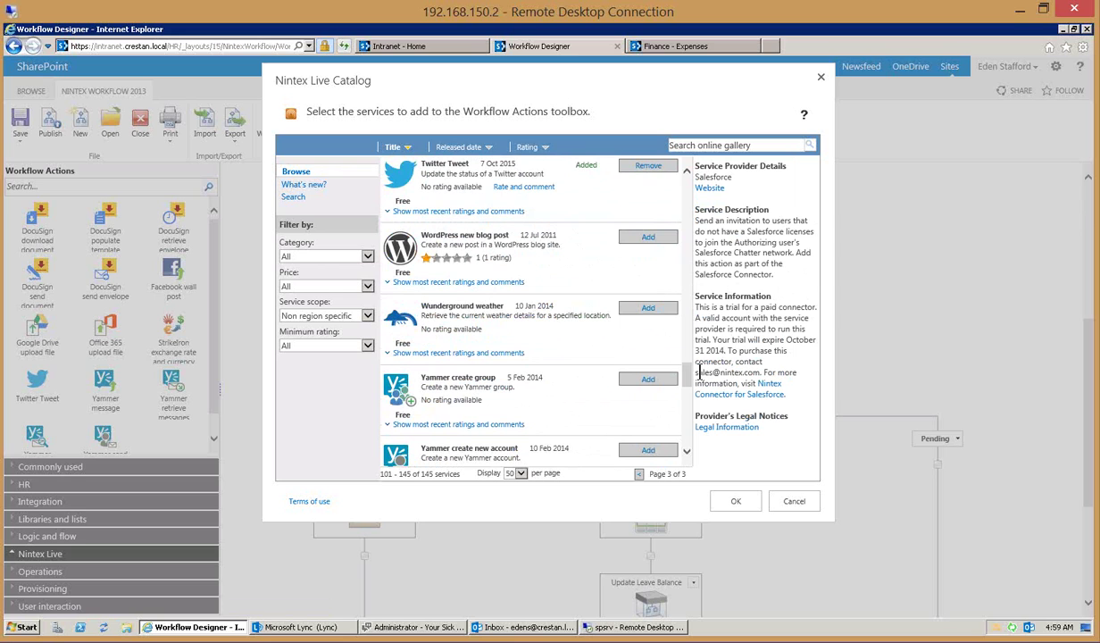
pyautogui.click(468, 194)
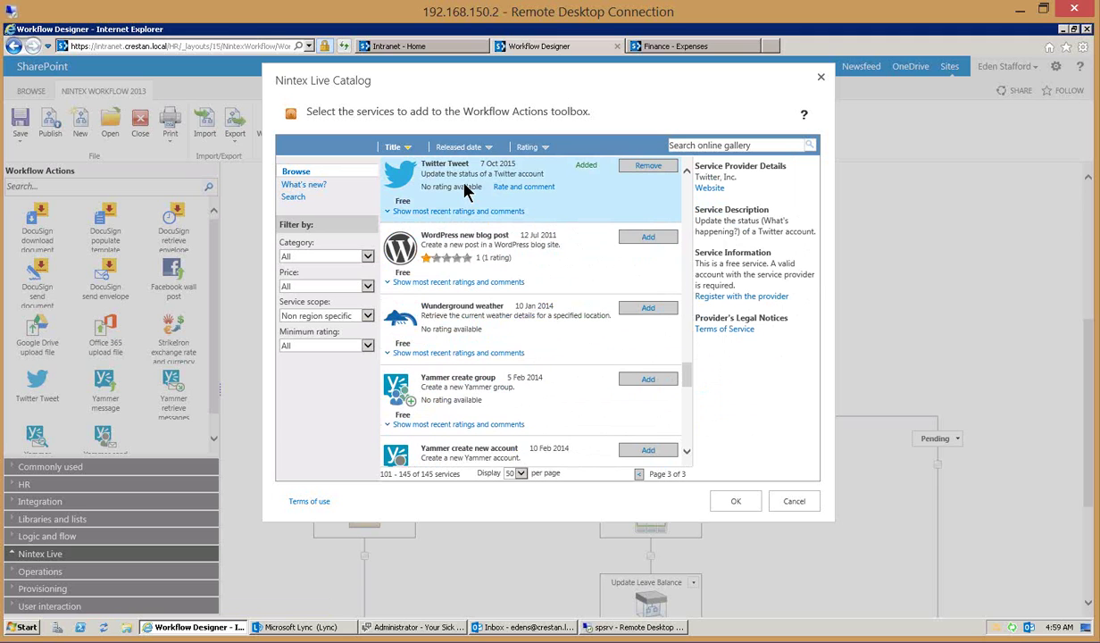
pyautogui.click(515, 383)
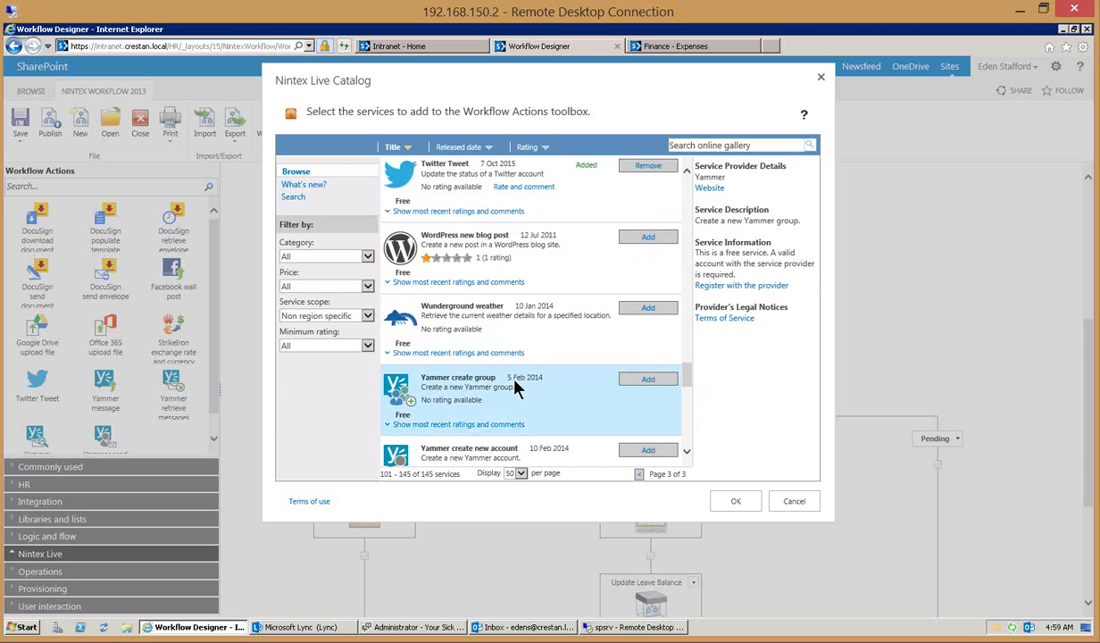
pyautogui.click(794, 501)
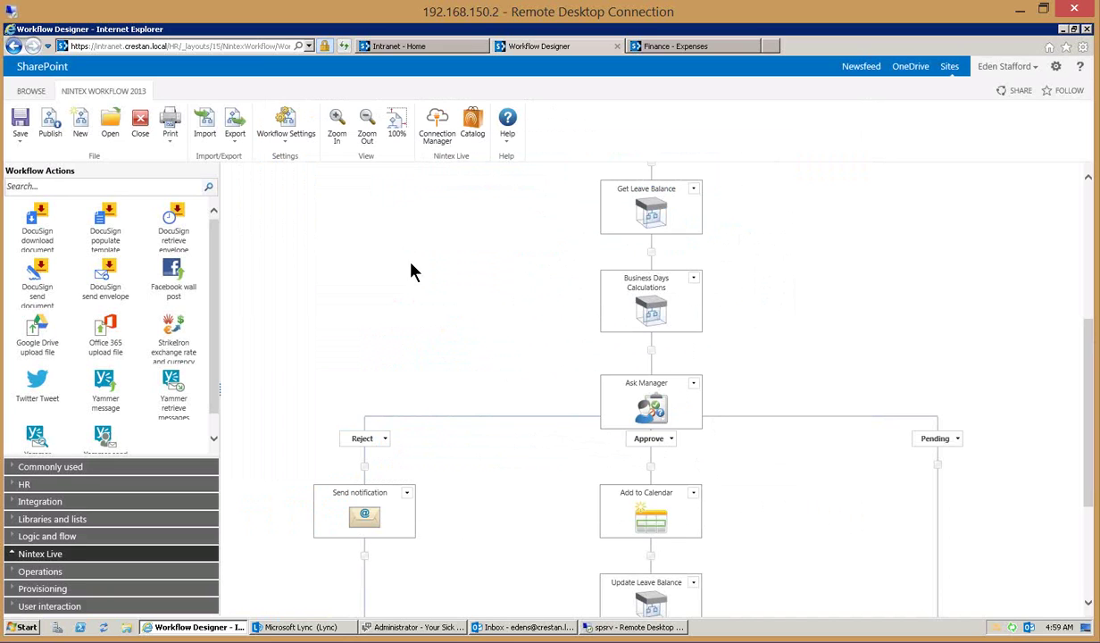
# Step: Leave the unsaved workflow and return to the Leave Requests list
pyautogui.click(32, 92)
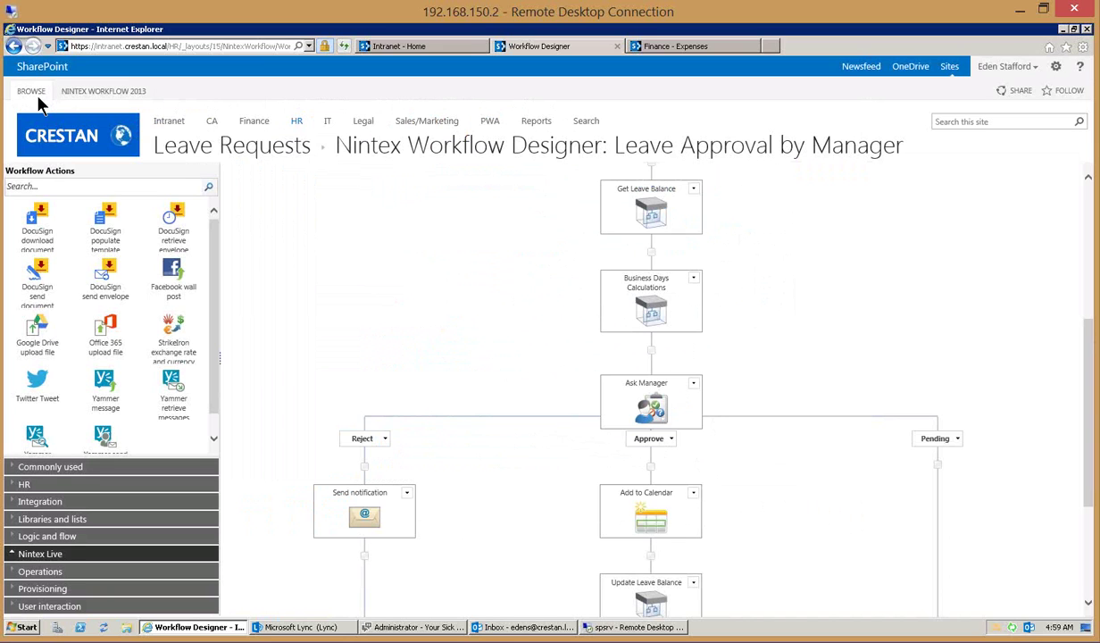
pyautogui.click(191, 148)
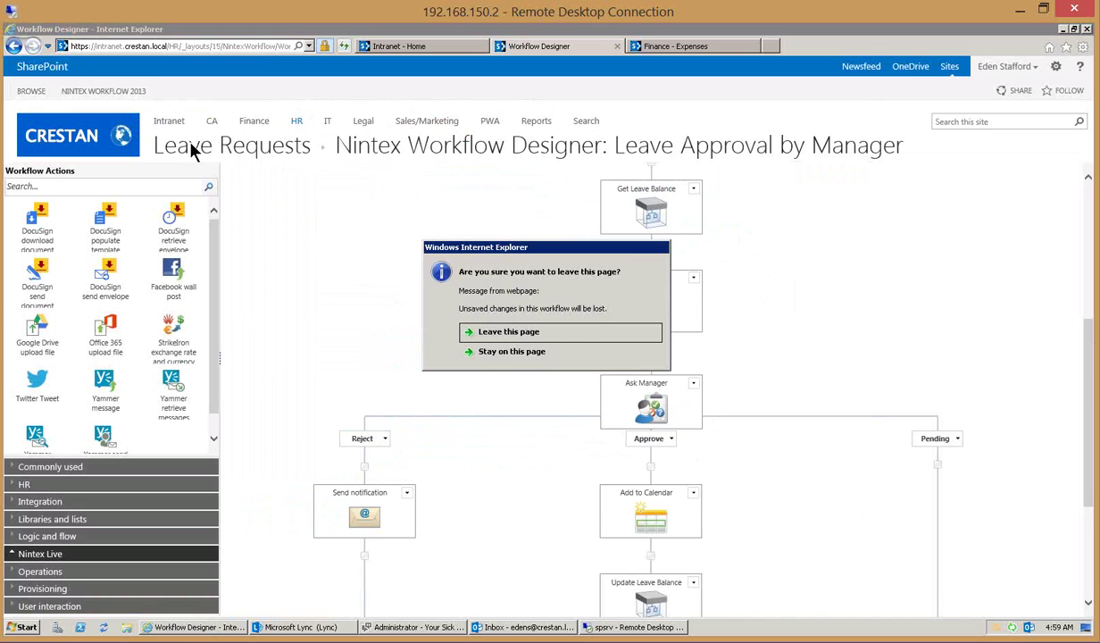
pyautogui.click(509, 333)
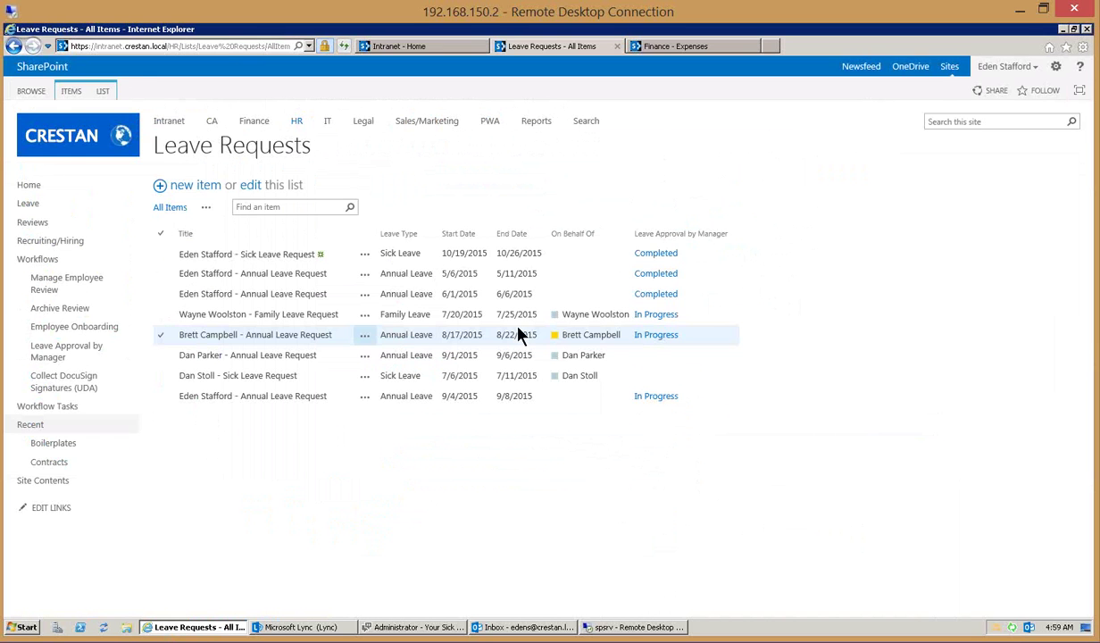
# Step: Start and cancel a new leave request, then show the LIST ribbon options
pyautogui.click(202, 189)
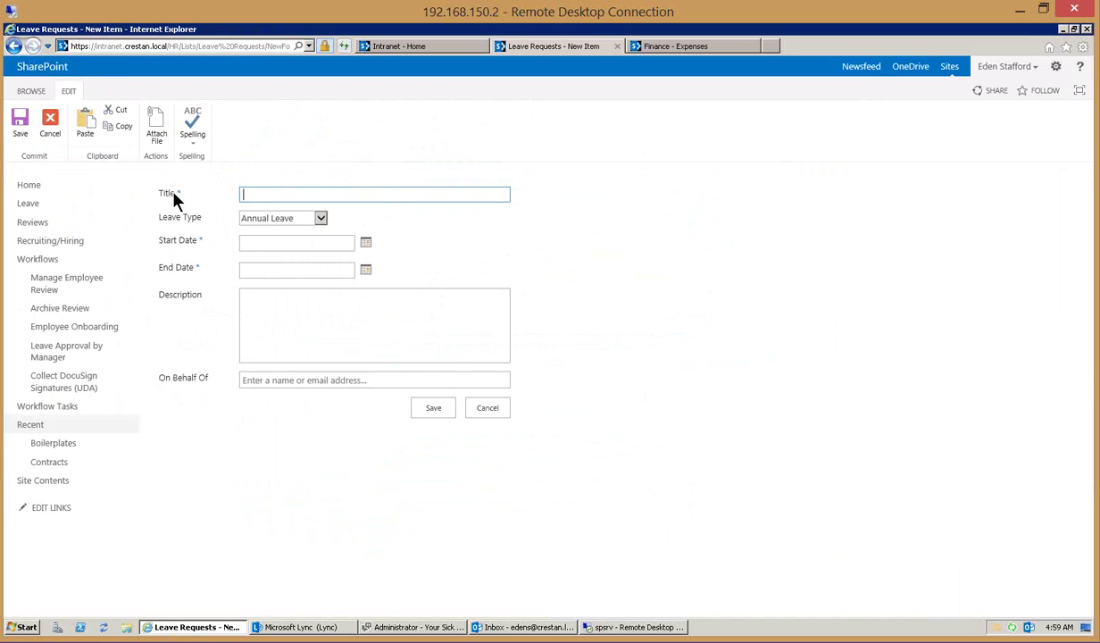
pyautogui.click(49, 129)
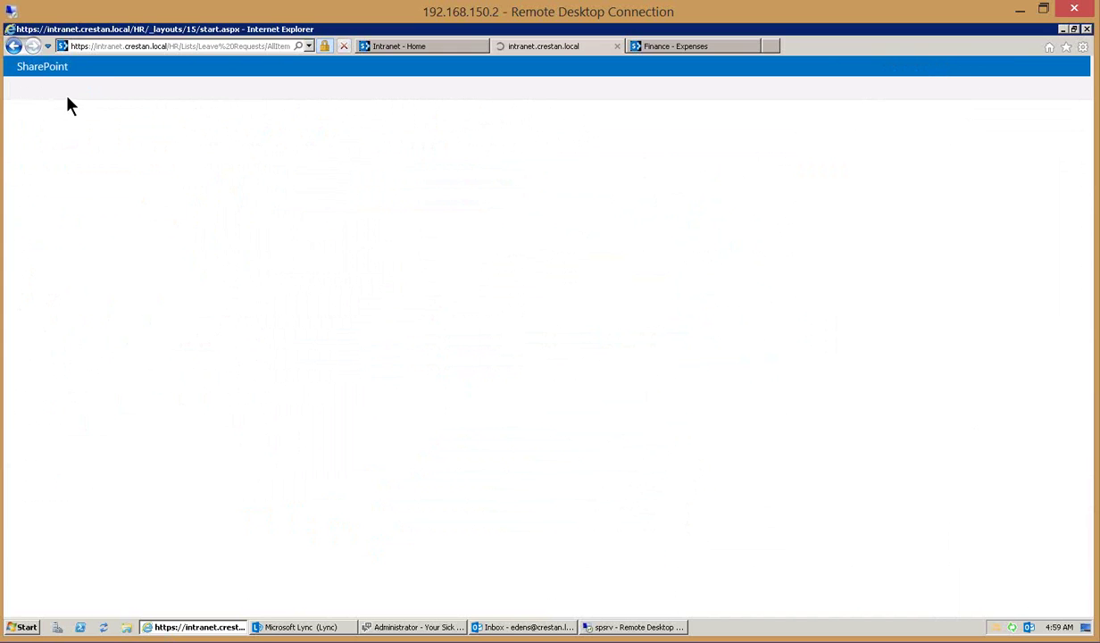
pyautogui.click(104, 92)
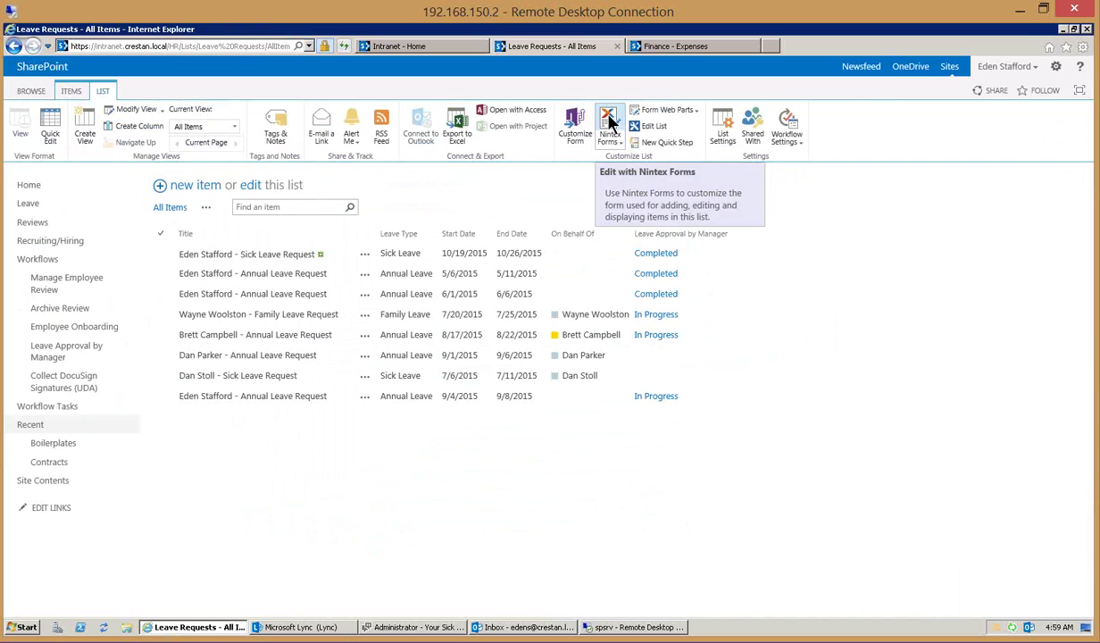
# Step: Launch the Nintex Forms designer for the Leave Requests list item form
pyautogui.click(609, 120)
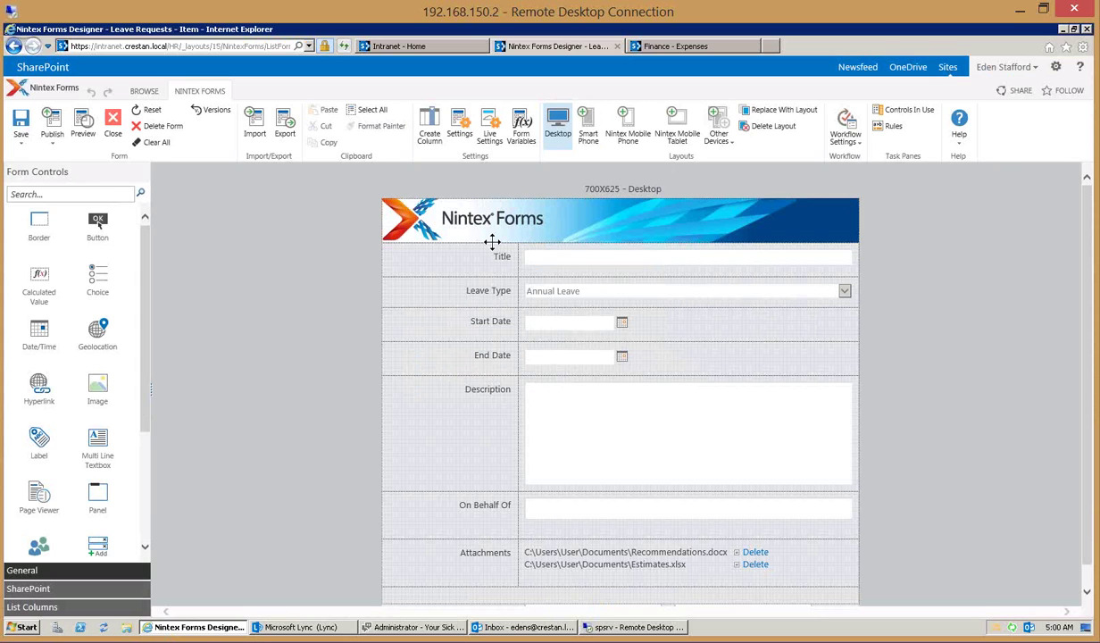
pyautogui.moveTo(479, 277)
# Step: Narrow the End Date field and nudge its label right so they sit side by side
pyautogui.click(562, 361)
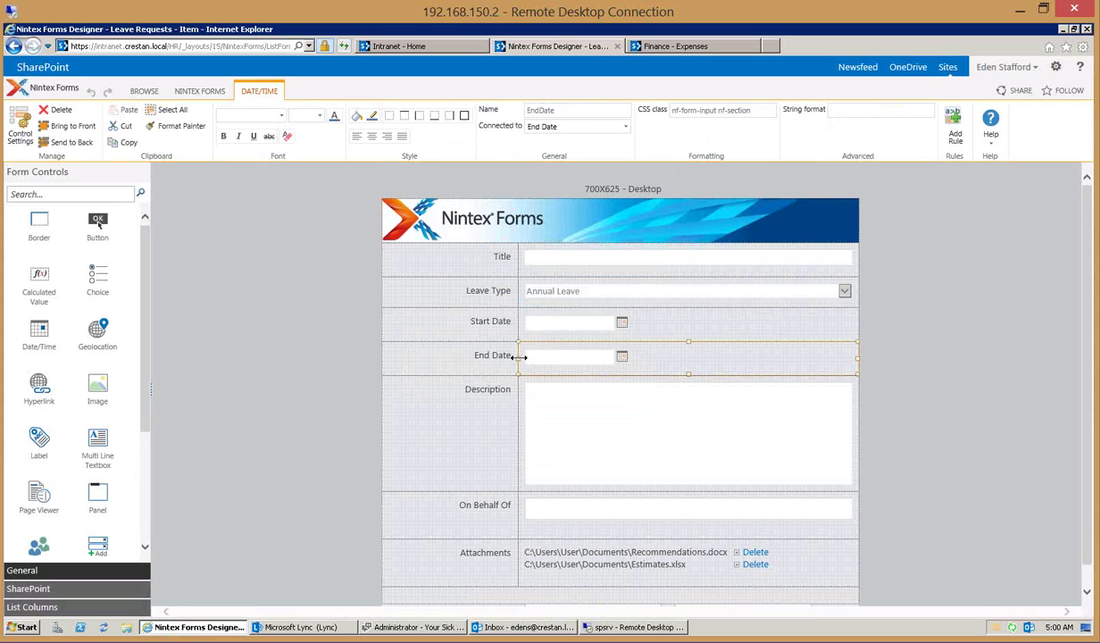
pyautogui.moveTo(518, 356); pyautogui.dragTo(695, 354)
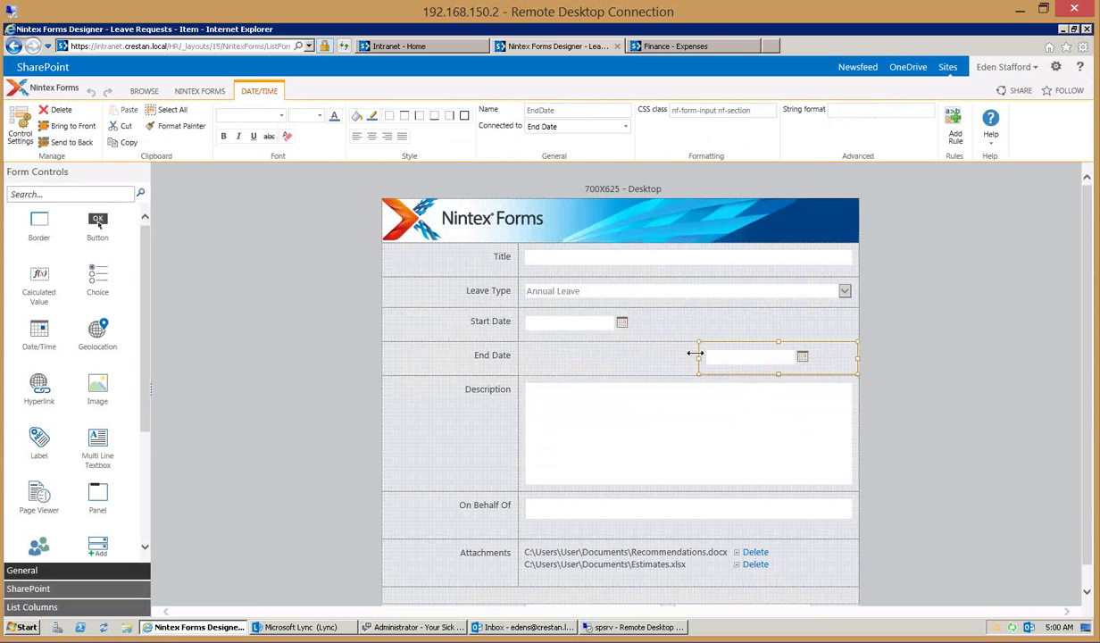
pyautogui.click(492, 362)
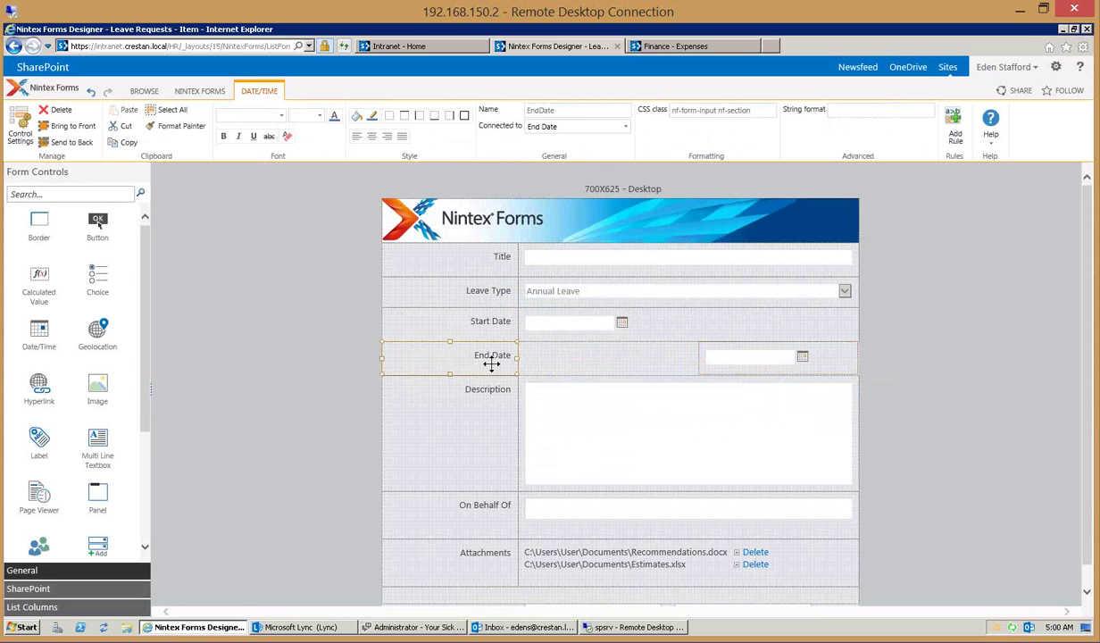
pyautogui.press('Right')
pyautogui.press('Right')
pyautogui.press('Right')
pyautogui.press('Right')
pyautogui.press('Right')
pyautogui.press('Right')
pyautogui.press('Right')
pyautogui.press('Right')
pyautogui.press('Right')
pyautogui.press('Right')
pyautogui.press('Right')
pyautogui.press('Right')
pyautogui.press('Right')
pyautogui.press('Right')
pyautogui.press('Right')
pyautogui.press('Right')
pyautogui.press('Right')
pyautogui.press('Right')
pyautogui.press('Right')
pyautogui.press('Right')
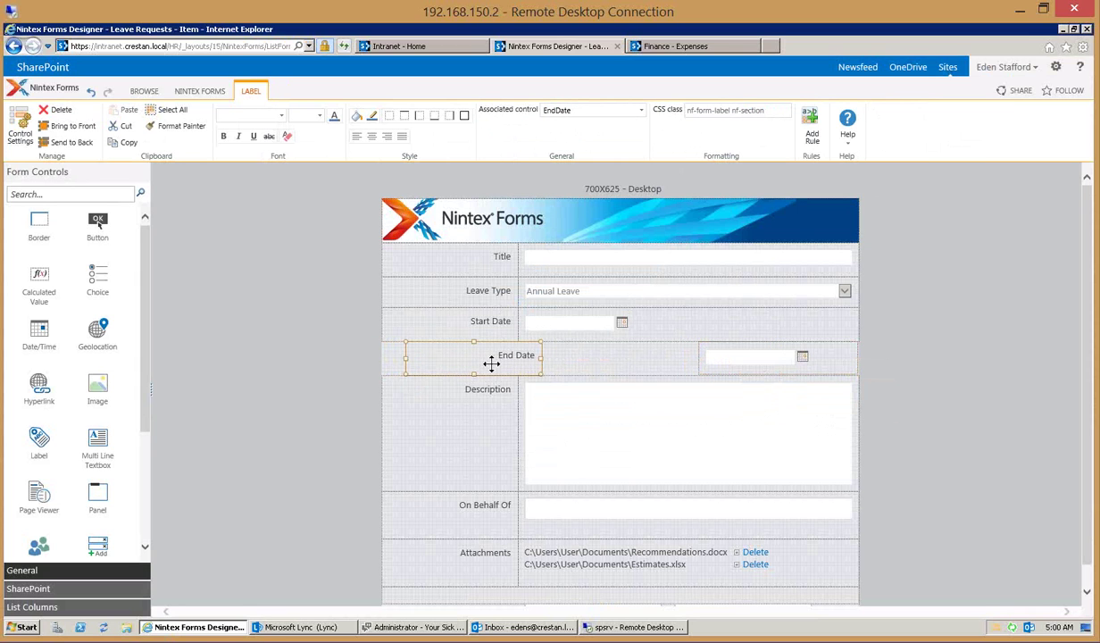
pyautogui.press('Right')
pyautogui.press('Right')
pyautogui.press('Right')
pyautogui.press('Right')
pyautogui.press('Right')
pyautogui.press('Right')
pyautogui.press('Right')
pyautogui.press('Right')
pyautogui.press('Right')
pyautogui.press('Right')
pyautogui.press('Right')
pyautogui.press('Right')
pyautogui.press('Right')
pyautogui.press('Right')
pyautogui.press('Right')
pyautogui.press('Right')
pyautogui.press('Right')
pyautogui.press('Right')
pyautogui.press('Right')
pyautogui.press('Right')
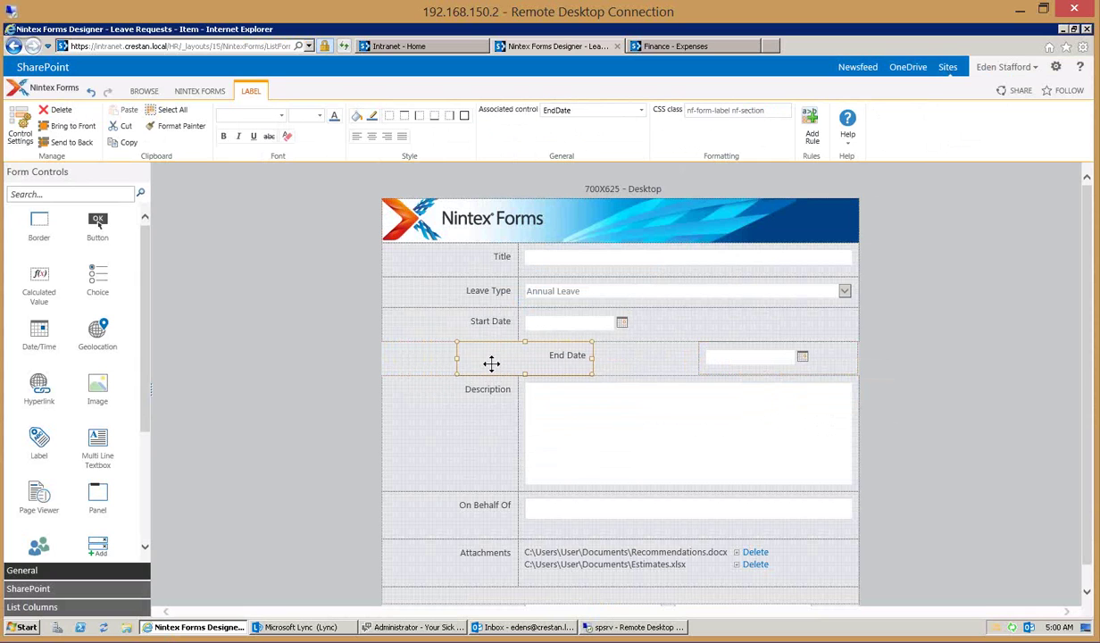
pyautogui.press('Right')
pyautogui.press('Right')
pyautogui.press('Right')
pyautogui.press('Right')
pyautogui.press('Right')
pyautogui.press('Right')
pyautogui.press('Right')
pyautogui.press('Right')
pyautogui.press('Right')
pyautogui.press('Right')
pyautogui.press('Right')
pyautogui.press('Right')
pyautogui.press('Right')
pyautogui.press('Right')
pyautogui.press('Right')
pyautogui.press('Right')
pyautogui.press('Right')
pyautogui.press('Right')
pyautogui.press('Right')
pyautogui.press('Right')
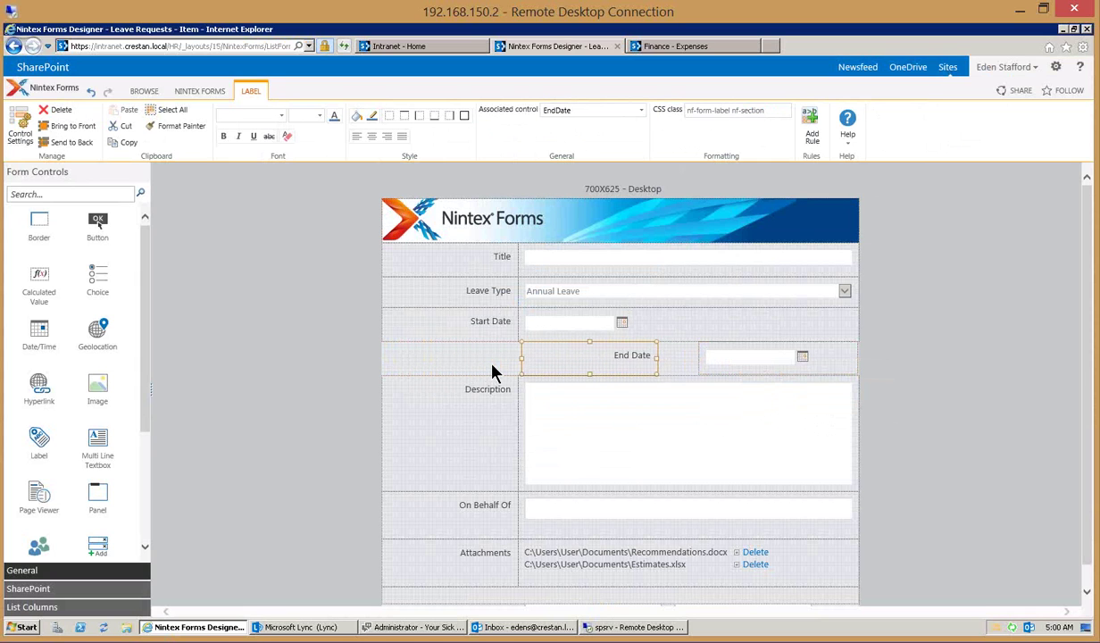
pyautogui.press('Right')
pyautogui.press('Right')
pyautogui.press('Right')
pyautogui.press('Right')
pyautogui.press('Right')
pyautogui.press('Right')
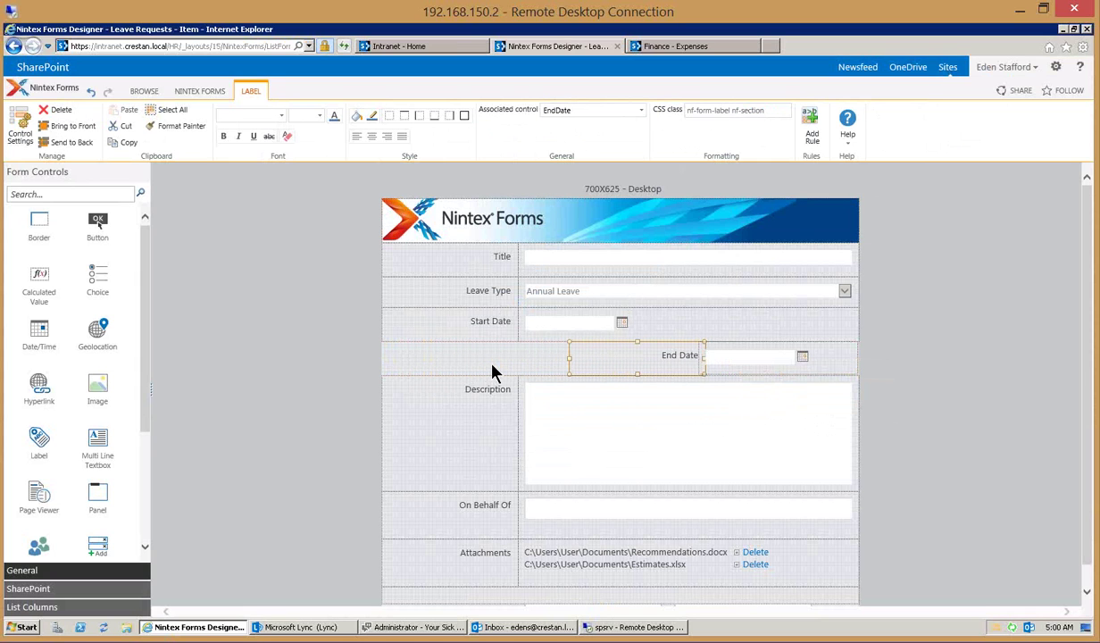
# Step: Move the Start Date label down, then narrow its date field and place it beside the label
pyautogui.click(449, 338)
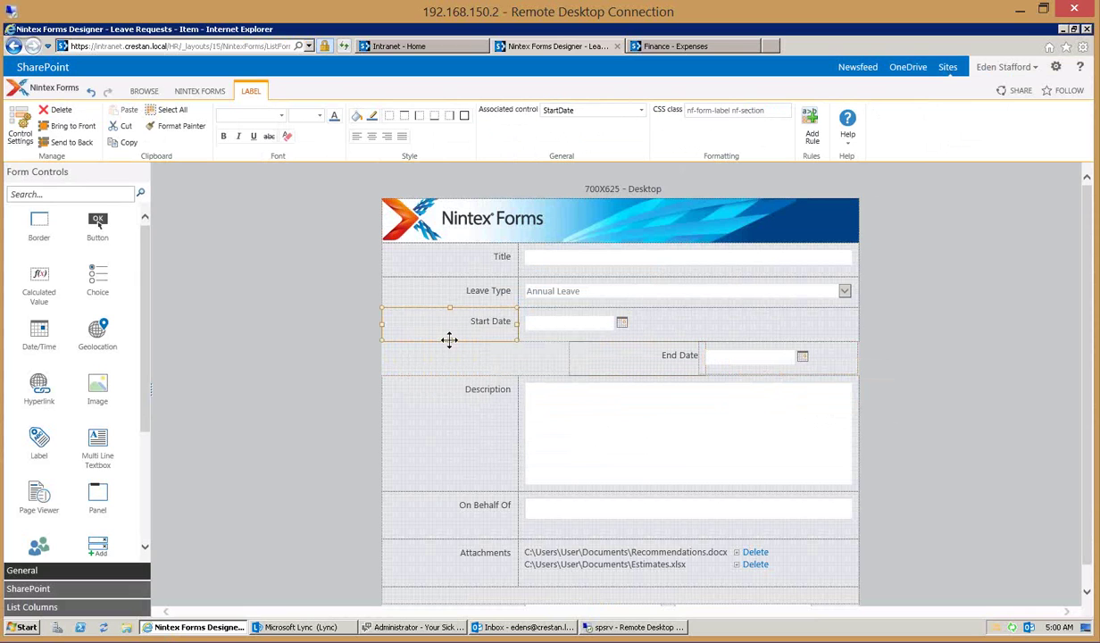
pyautogui.press('Down')
pyautogui.press('Down')
pyautogui.press('Down')
pyautogui.press('Down')
pyautogui.press('Down')
pyautogui.press('Down')
pyautogui.press('Down')
pyautogui.press('Down')
pyautogui.press('Down')
pyautogui.press('Down')
pyautogui.press('Down')
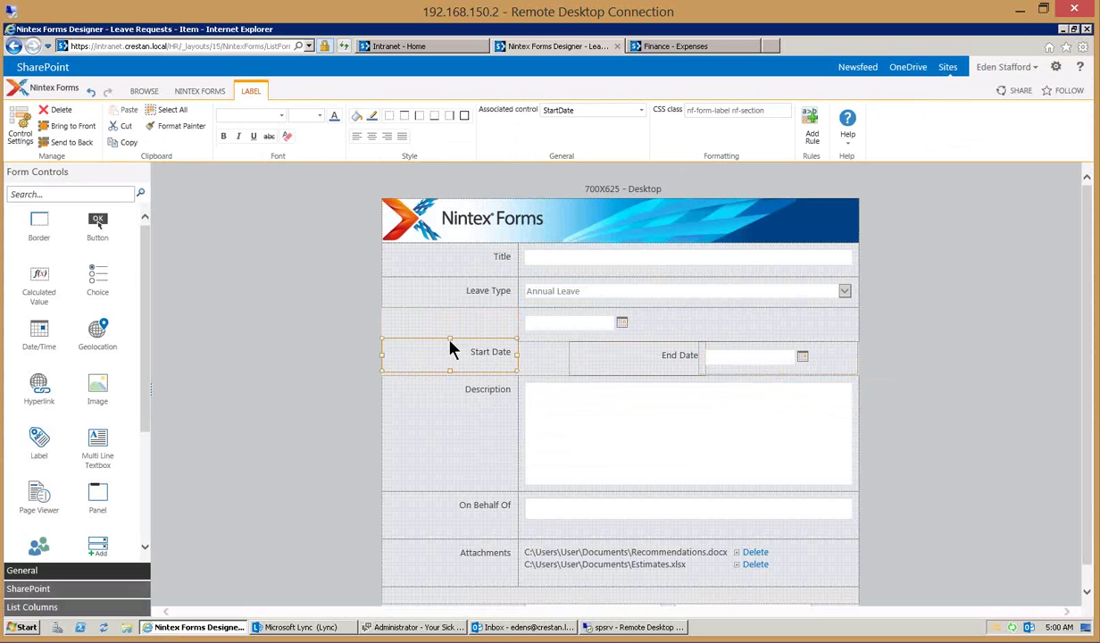
pyautogui.press('Down')
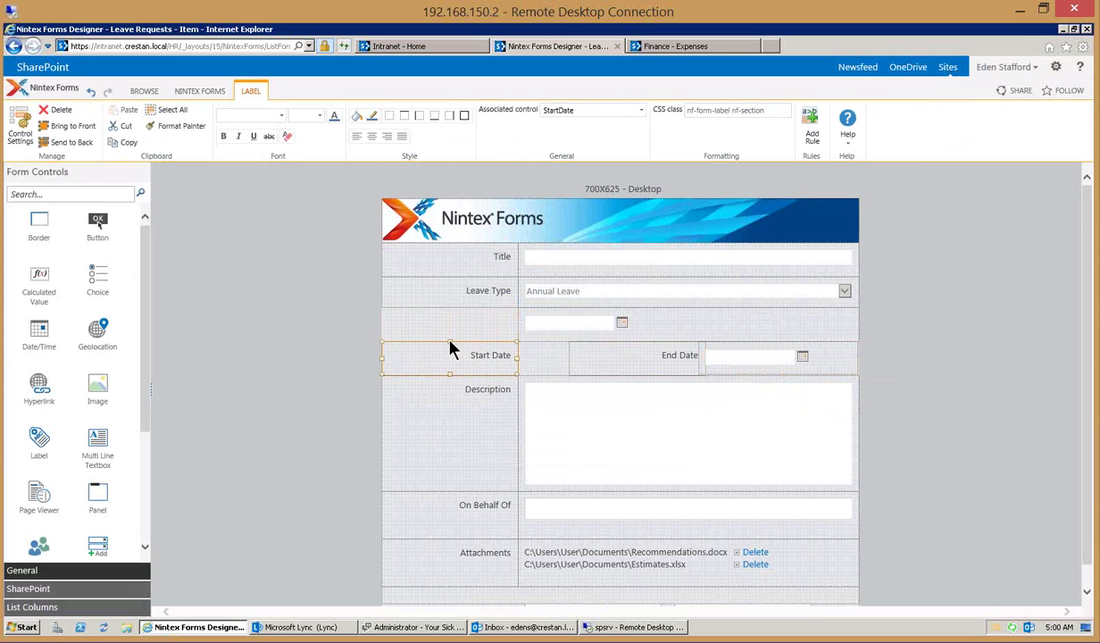
pyautogui.click(543, 322)
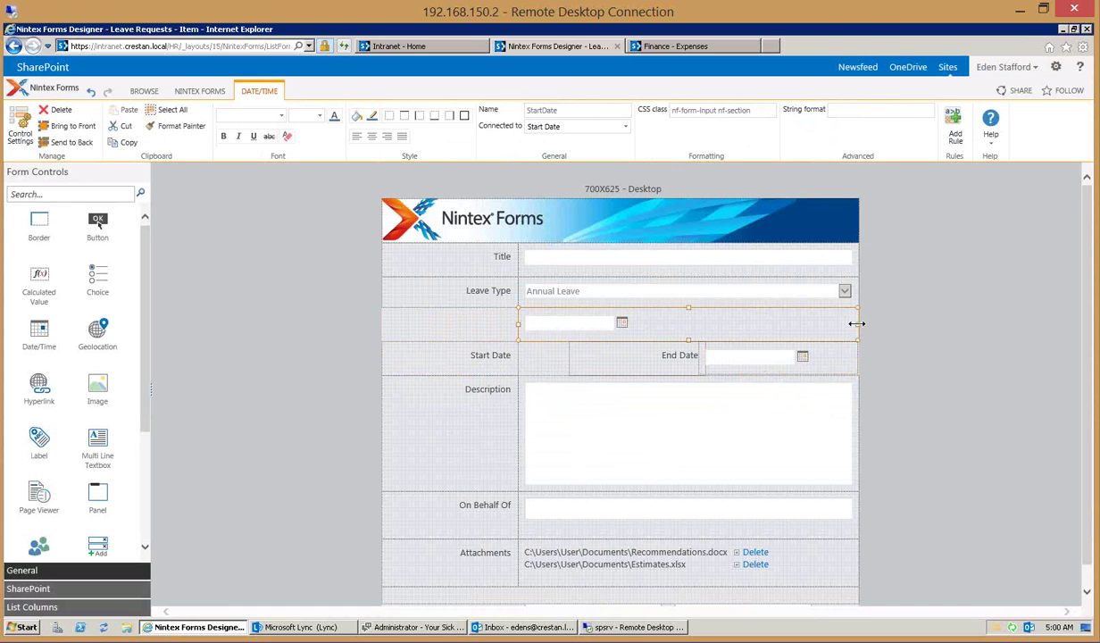
pyautogui.moveTo(856, 324); pyautogui.dragTo(773, 322)
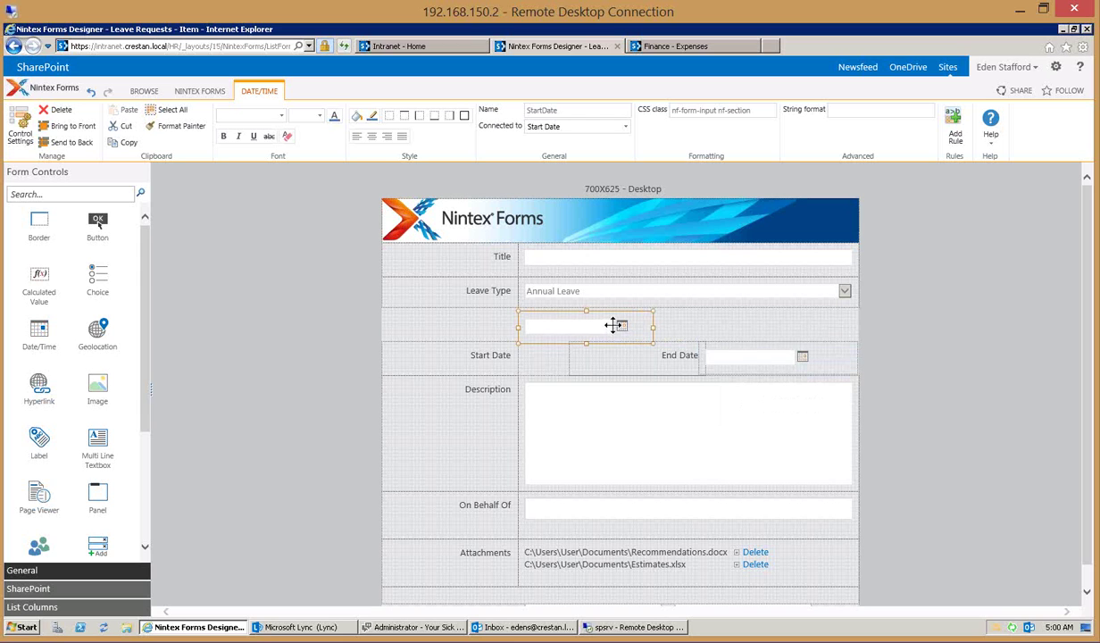
pyautogui.moveTo(614, 323); pyautogui.dragTo(613, 337)
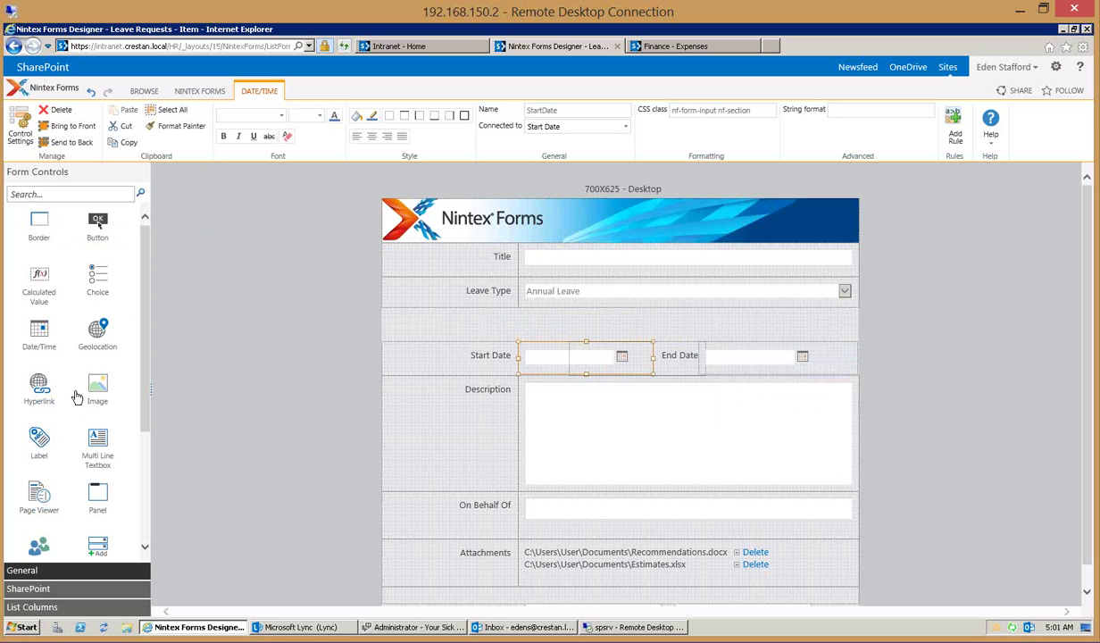
# Step: Expand the SharePoint and List Columns groups in the Form Controls toolbox
pyautogui.click(34, 574)
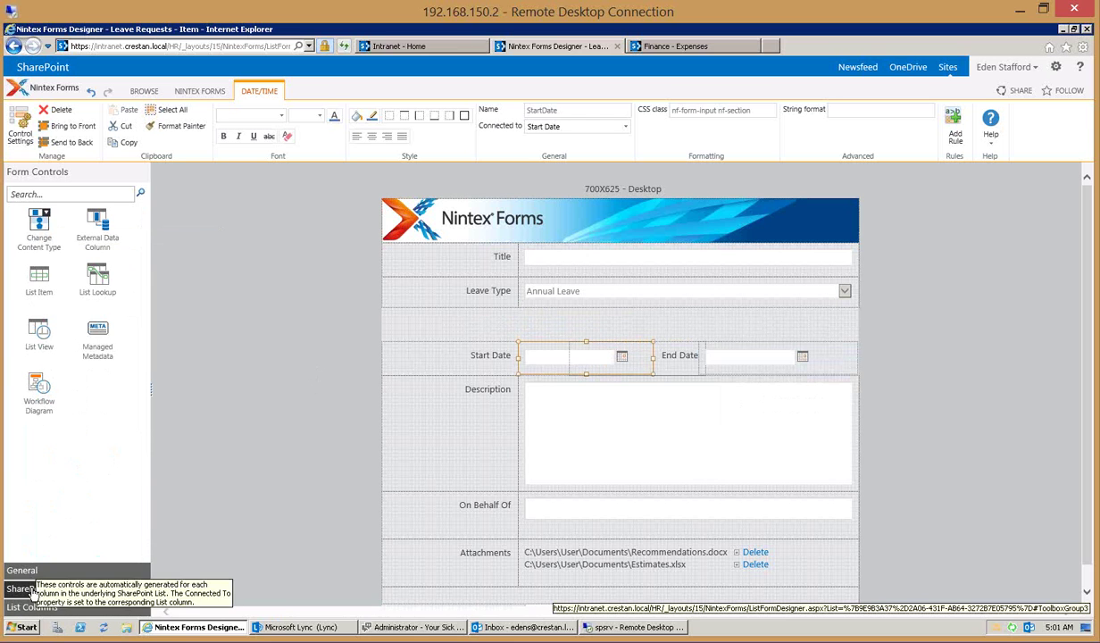
pyautogui.click(31, 590)
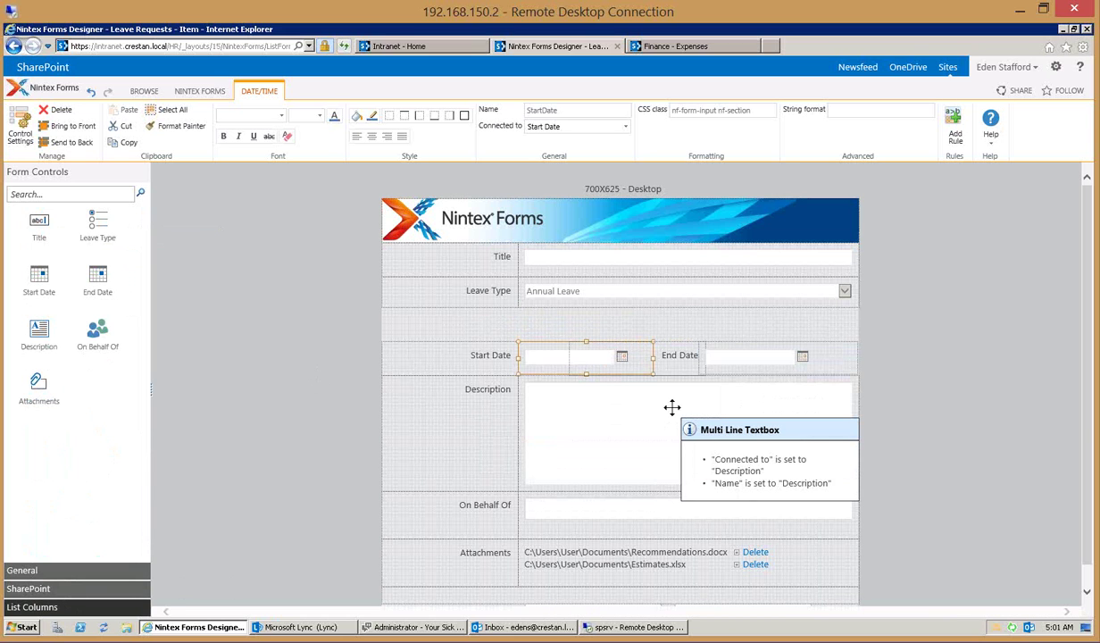
# Step: Add a formatting rule to Start Date, then add 'New rule 2' to the End Date field
pyautogui.click(957, 125)
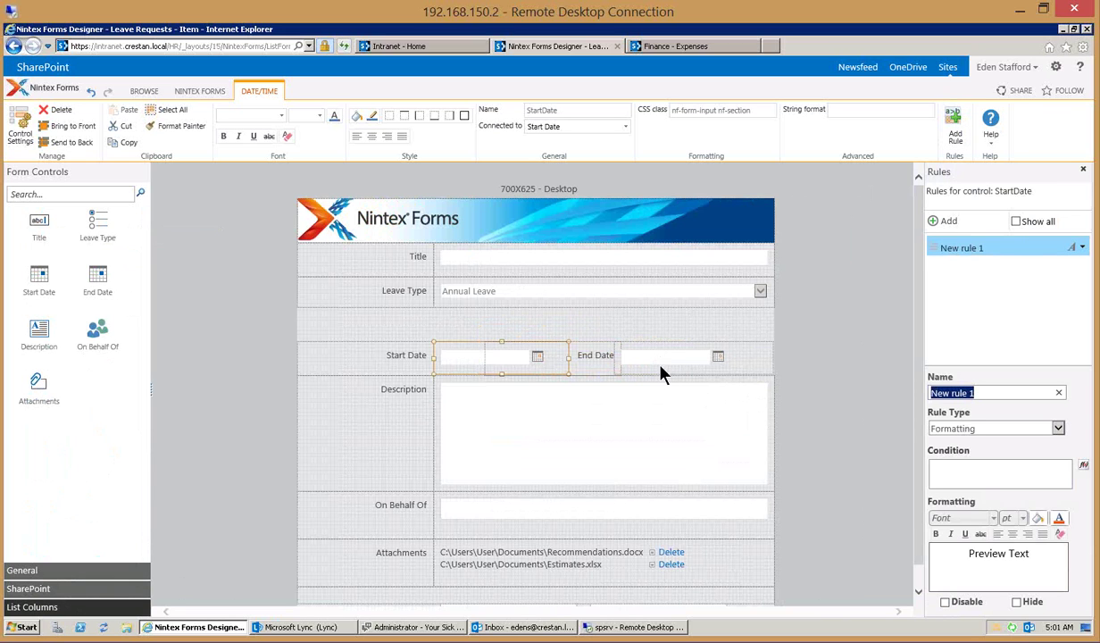
pyautogui.moveTo(669, 356)
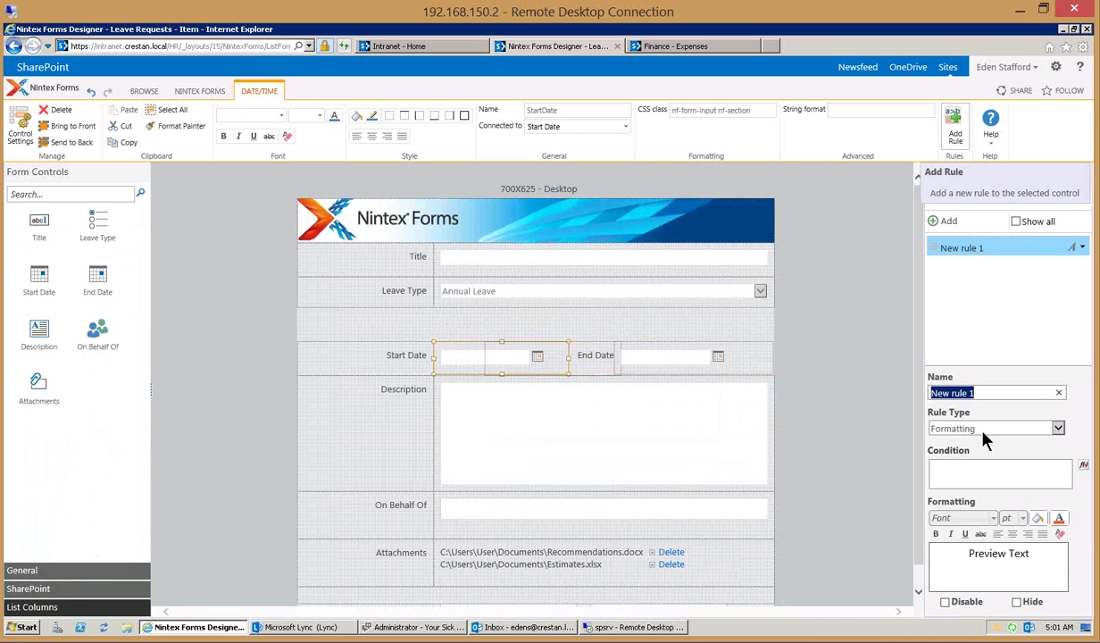
pyautogui.click(692, 355)
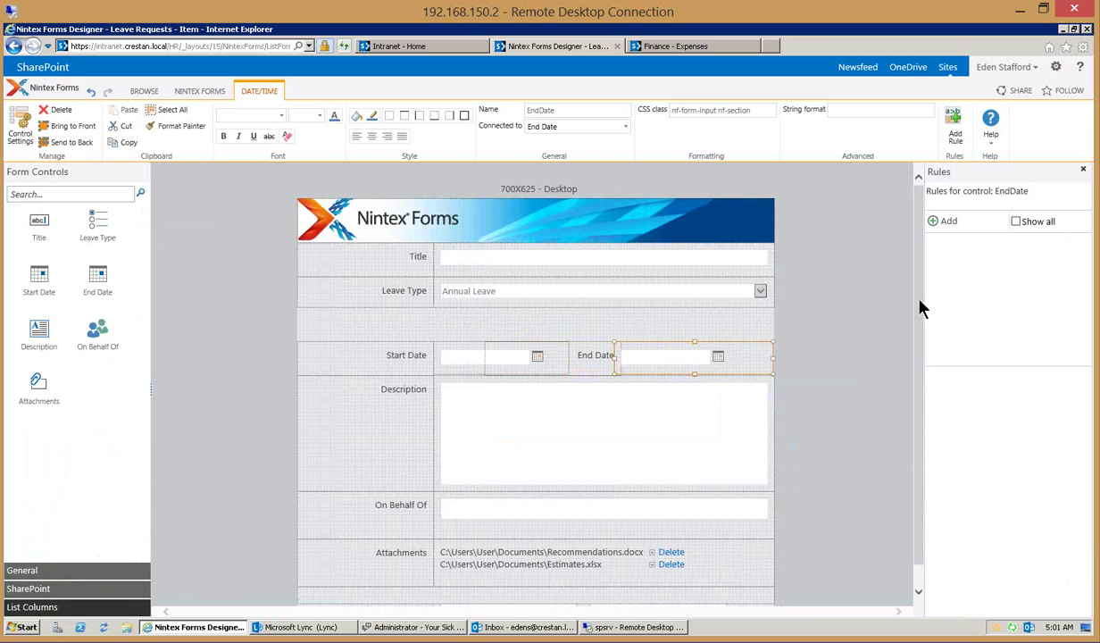
pyautogui.click(955, 129)
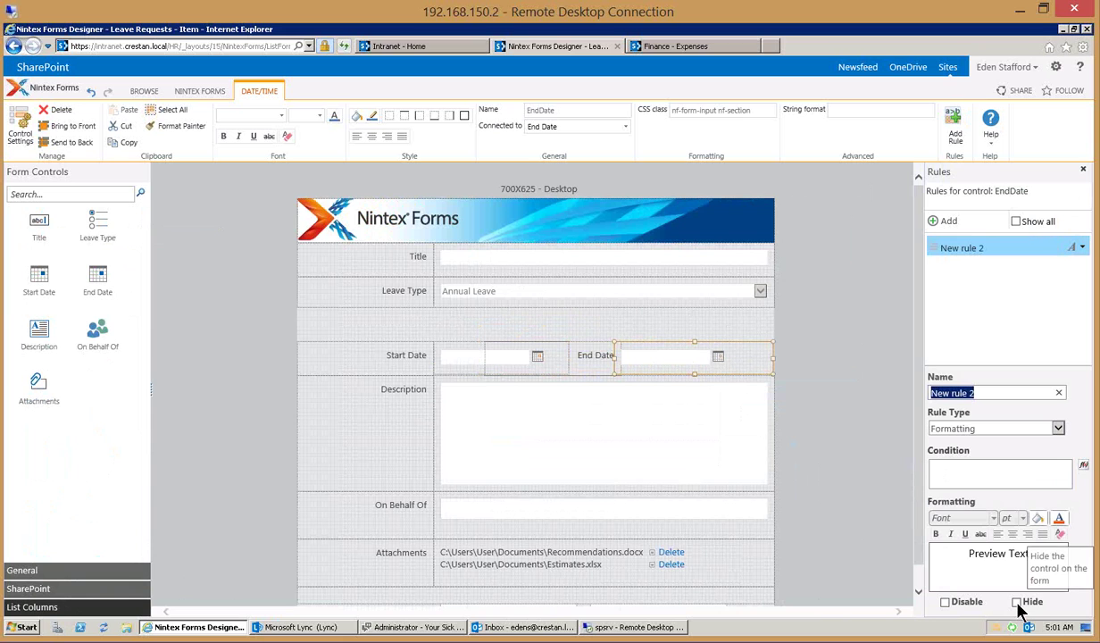
pyautogui.moveTo(758, 289)
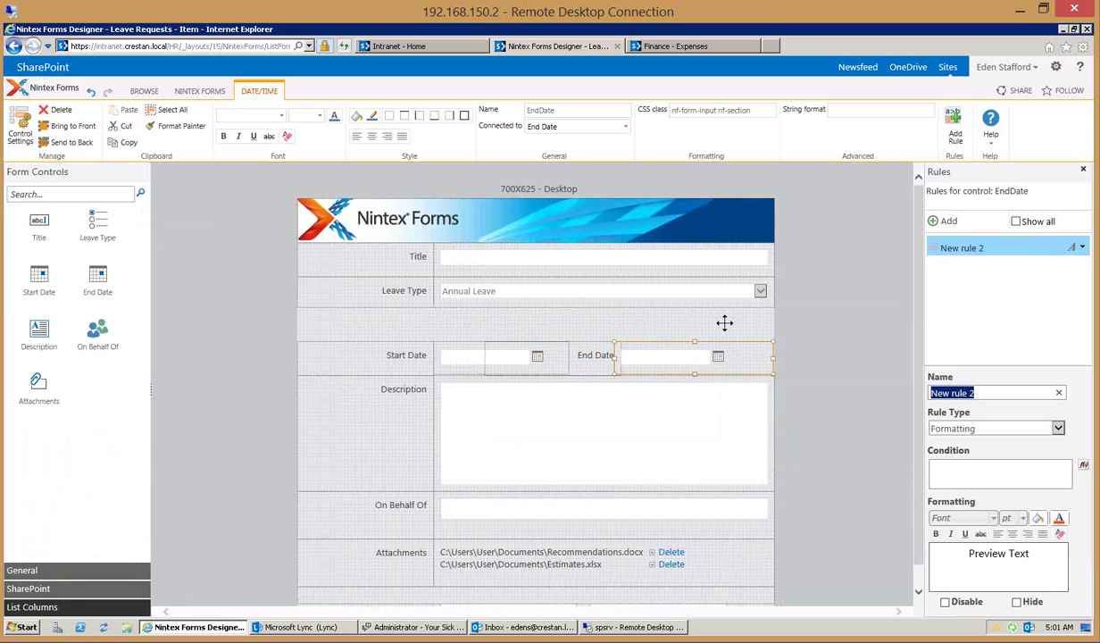
pyautogui.moveTo(724, 324)
# Step: Switch the form to the 325X800 Smart Phone layout from the Nintex Forms ribbon
pyautogui.click(201, 91)
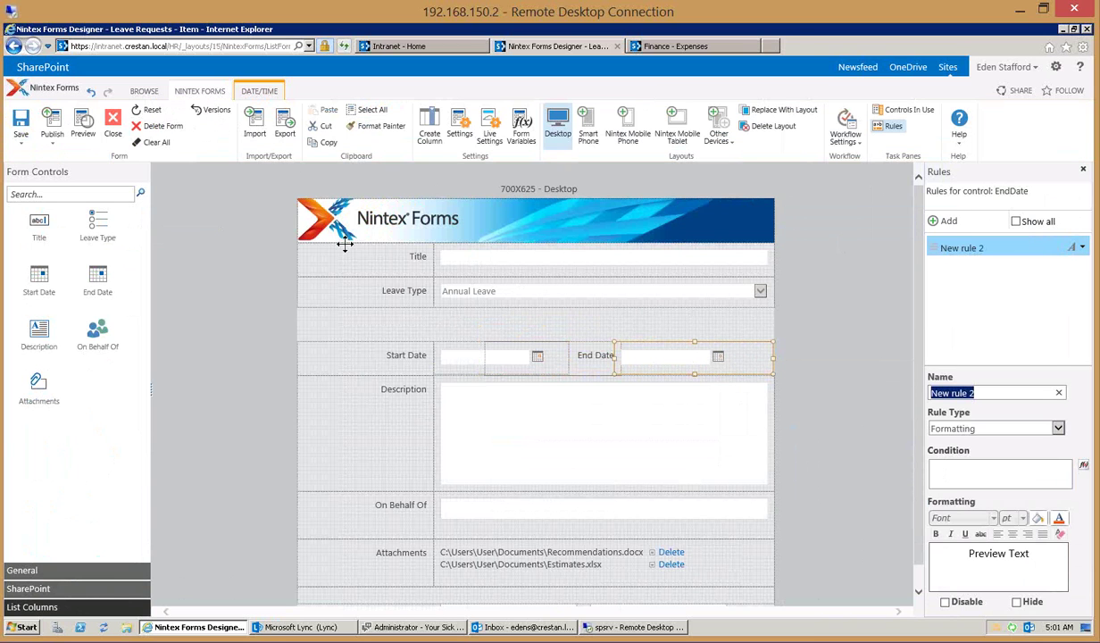
pyautogui.click(368, 259)
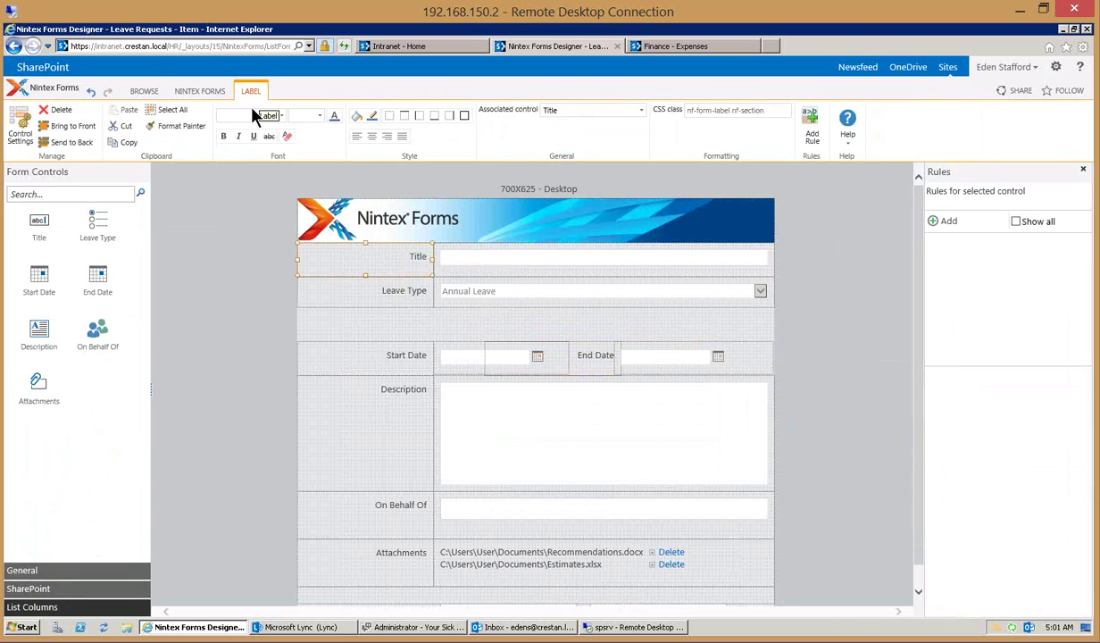
pyautogui.click(195, 90)
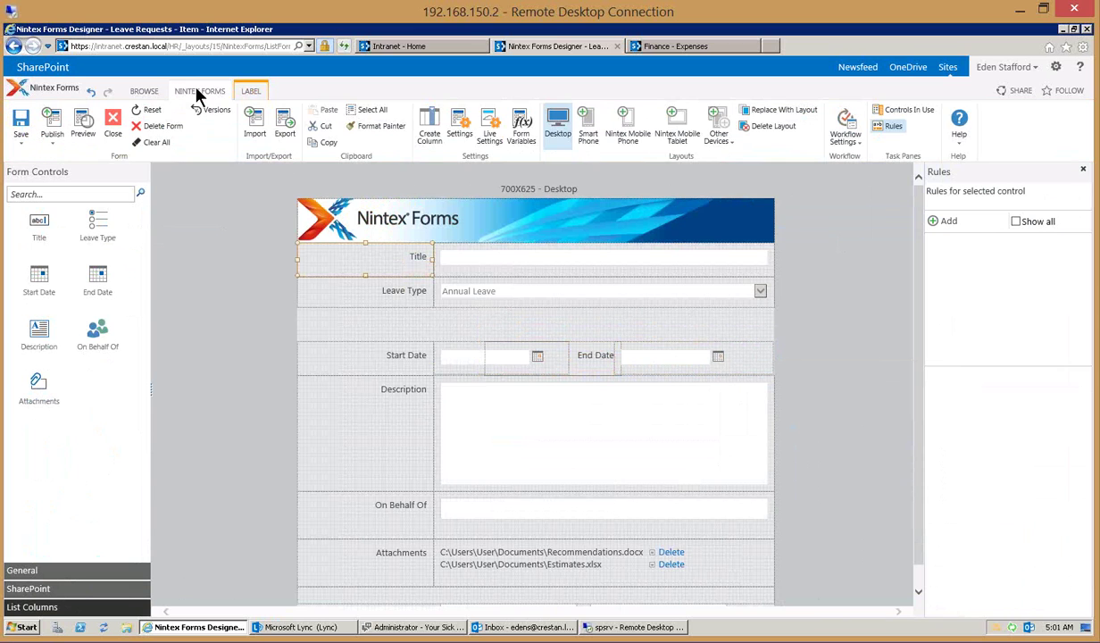
pyautogui.click(587, 134)
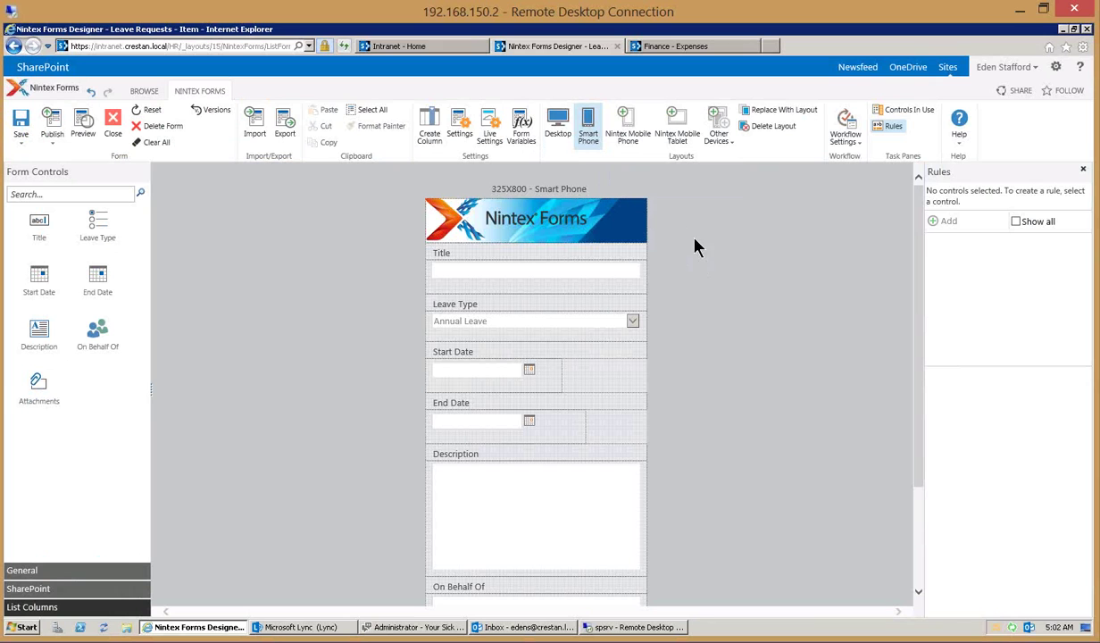
# Step: Browse the Other Devices layouts list, then return to the Desktop layout
pyautogui.click(718, 138)
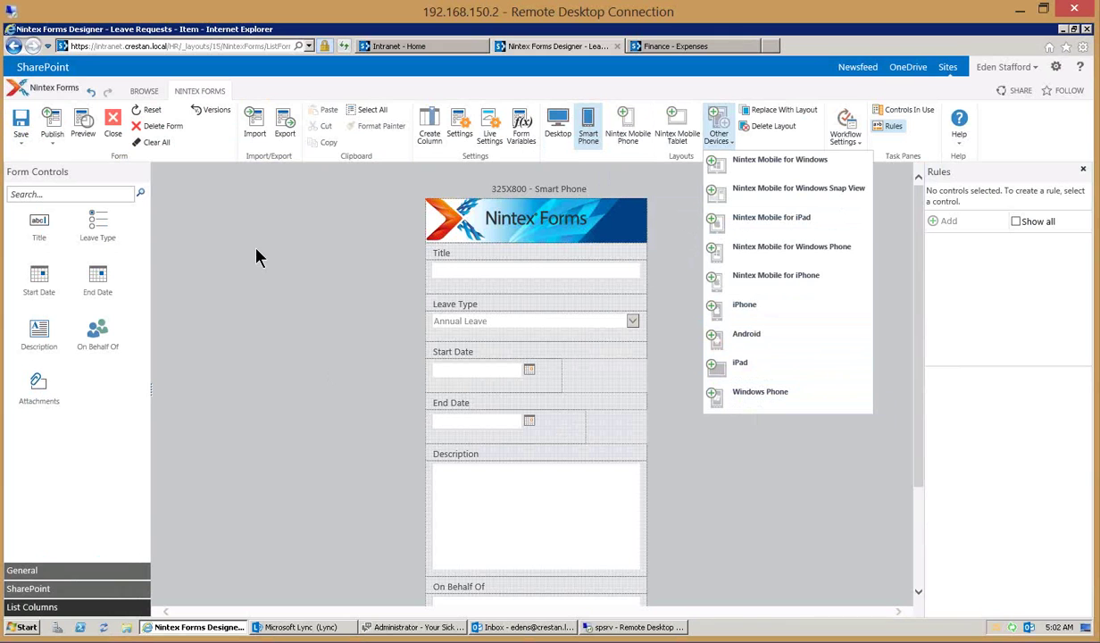
pyautogui.click(560, 131)
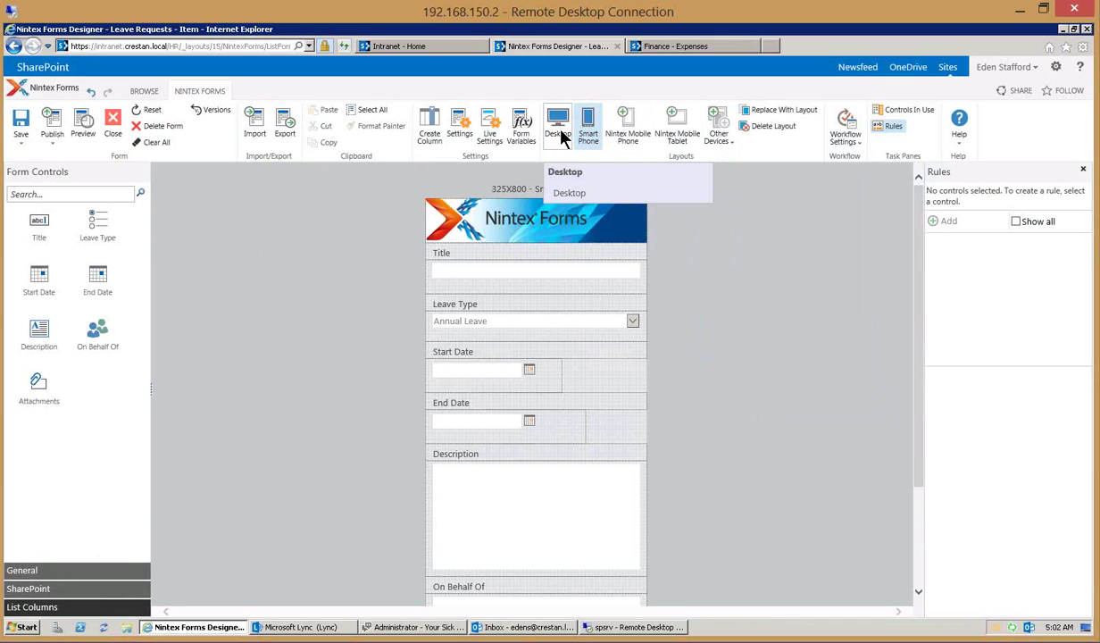
pyautogui.click(559, 129)
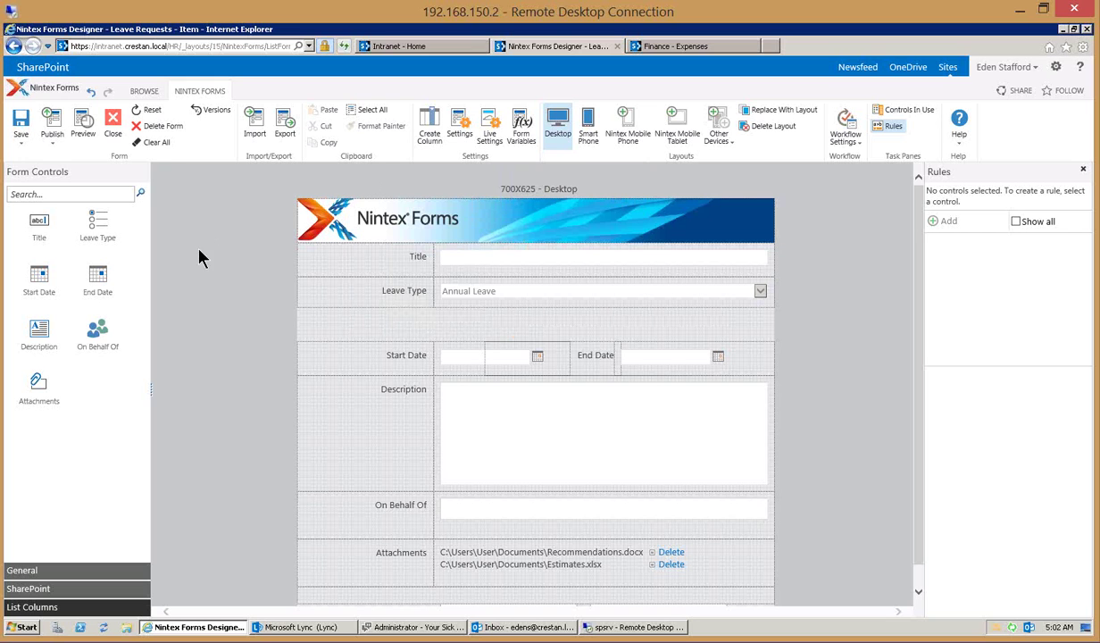
# Step: Close the form designer without saving and confirm with OK
pyautogui.click(109, 131)
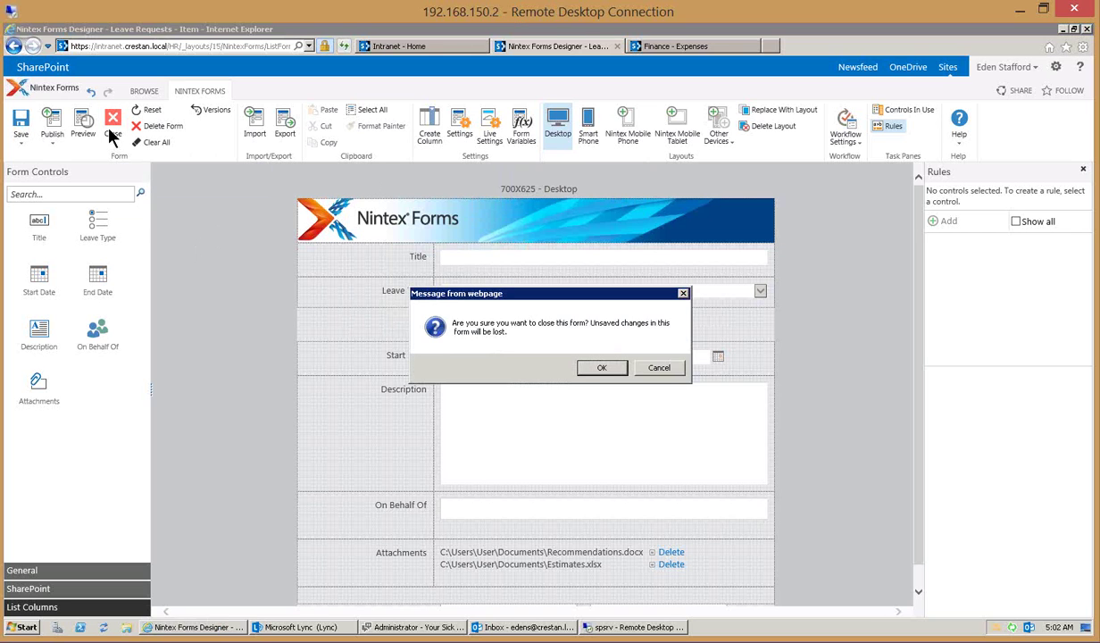
pyautogui.click(597, 367)
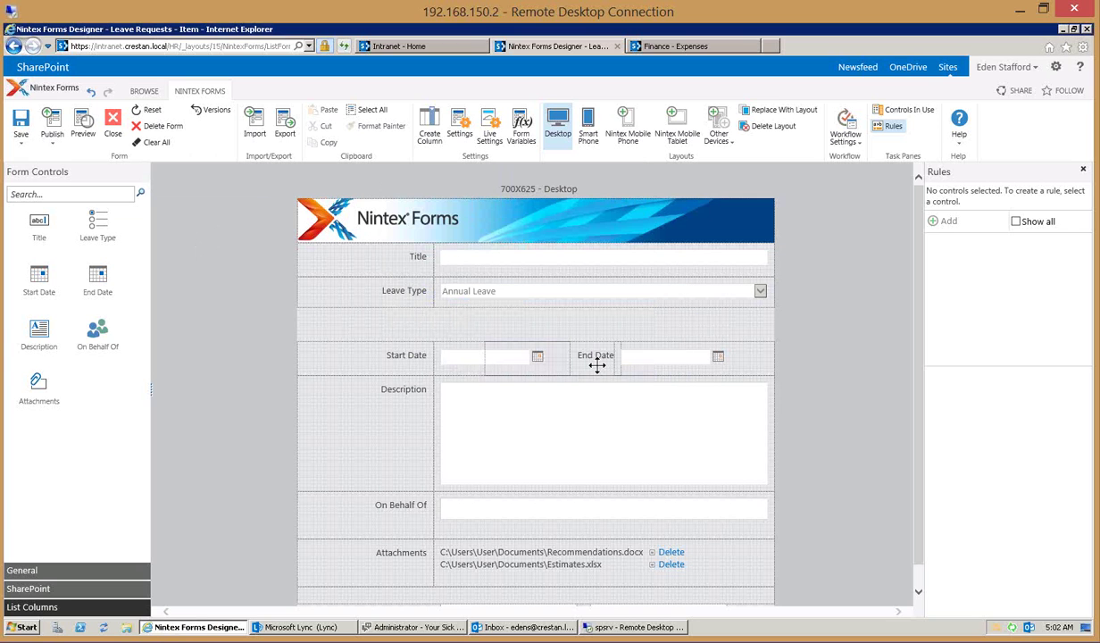